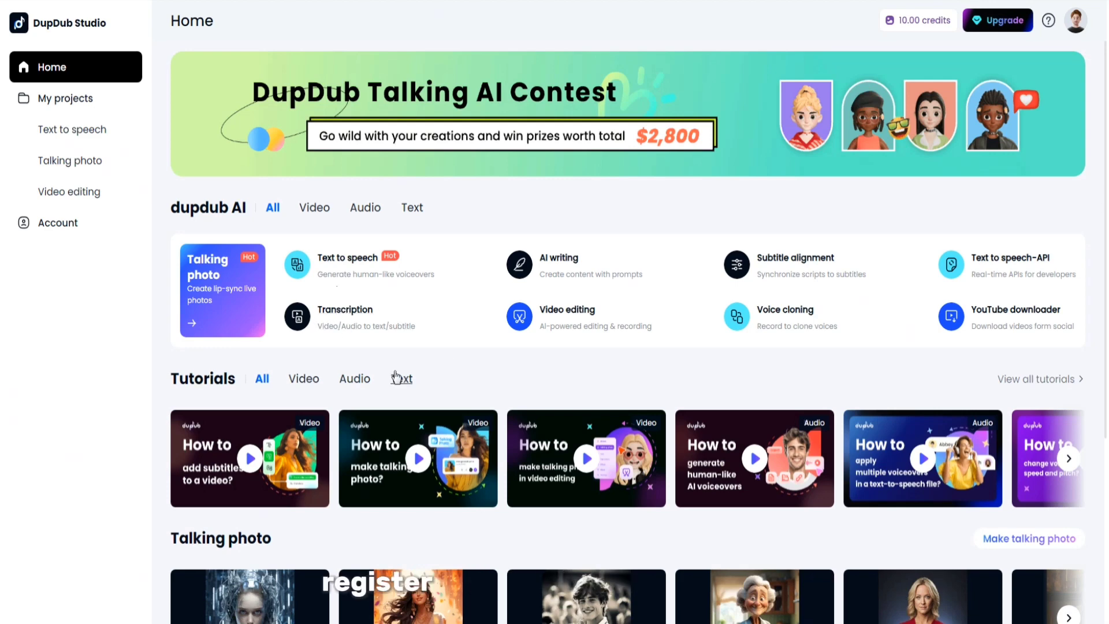
click(358, 319)
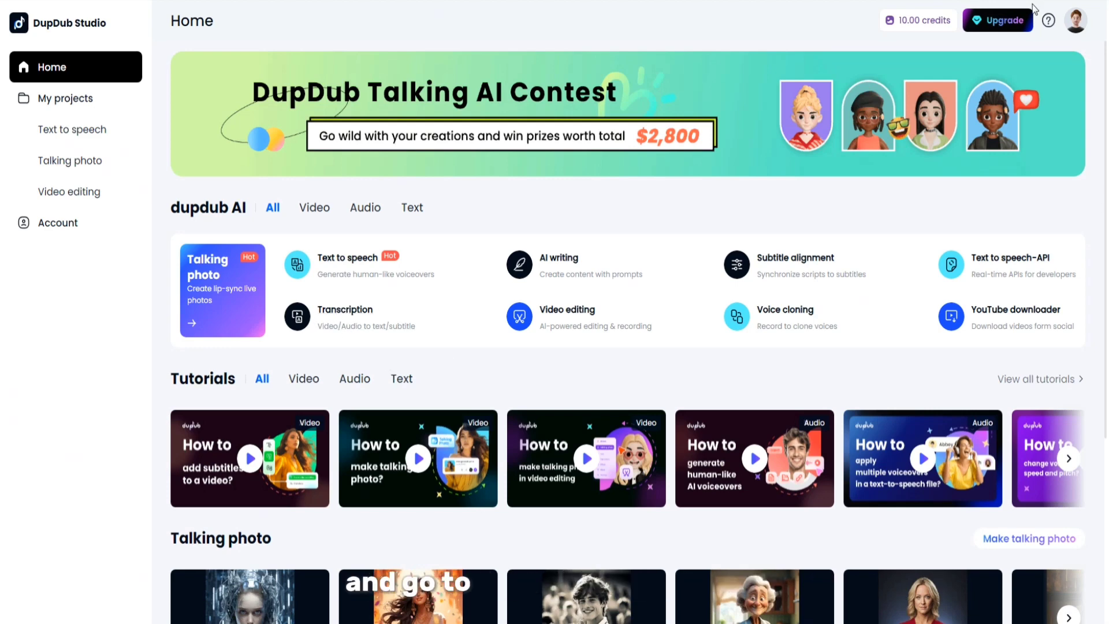
scroll(643, 394, down, 2)
click(642, 394)
right_click(432, 296)
click(513, 374)
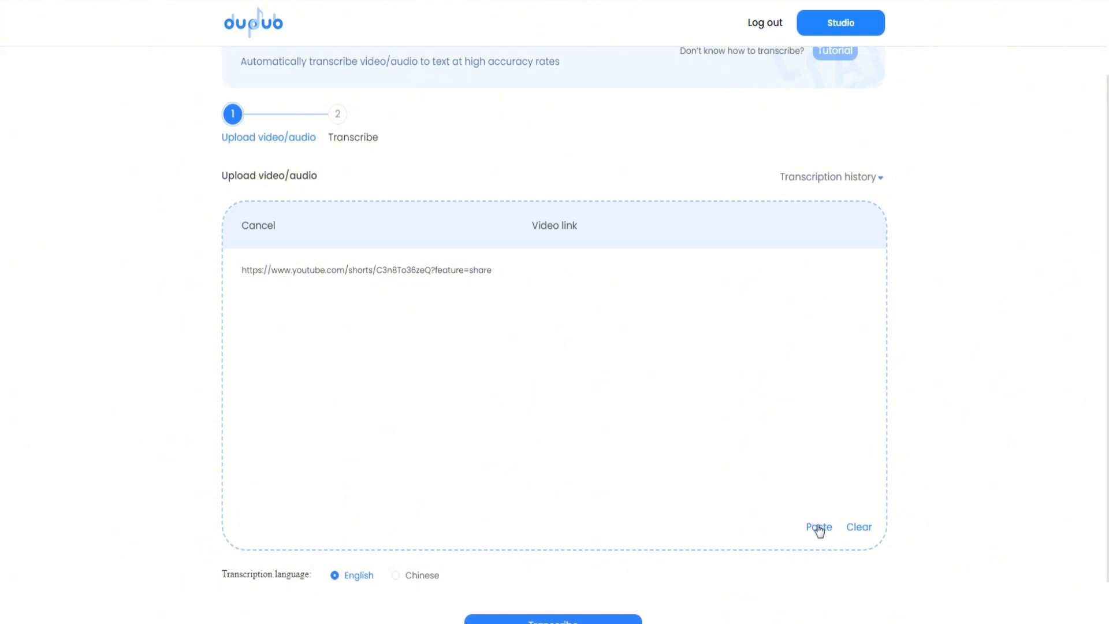
Step: Transcribe the linked video with English as the language and copy the full transcription text
scroll(681, 575, down, 1)
click(535, 583)
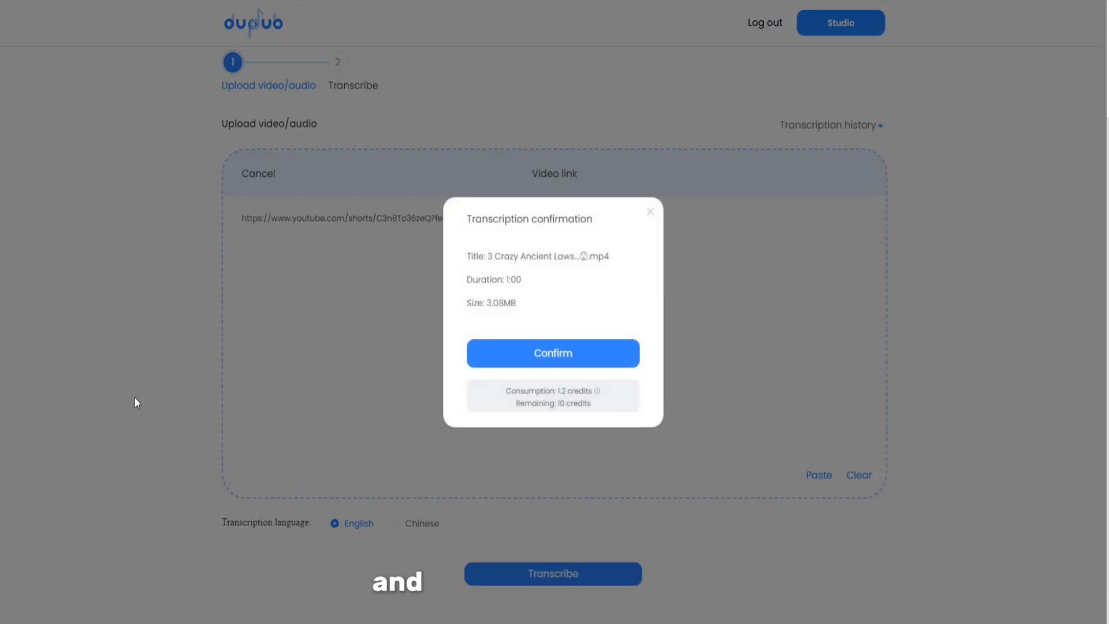
click(505, 348)
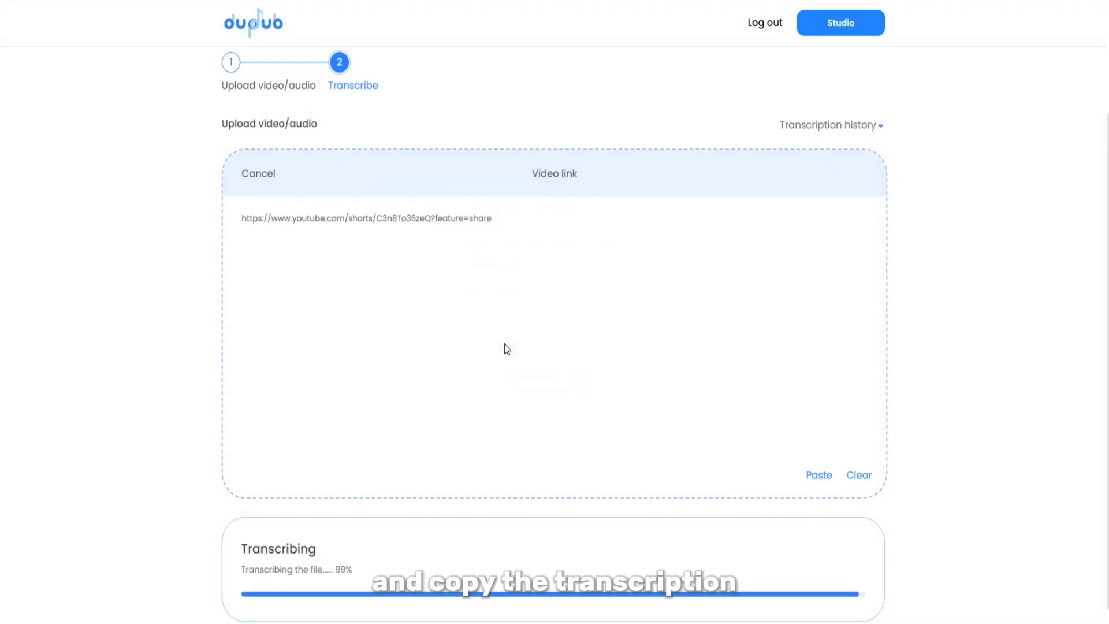
scroll(1040, 154, down, 9)
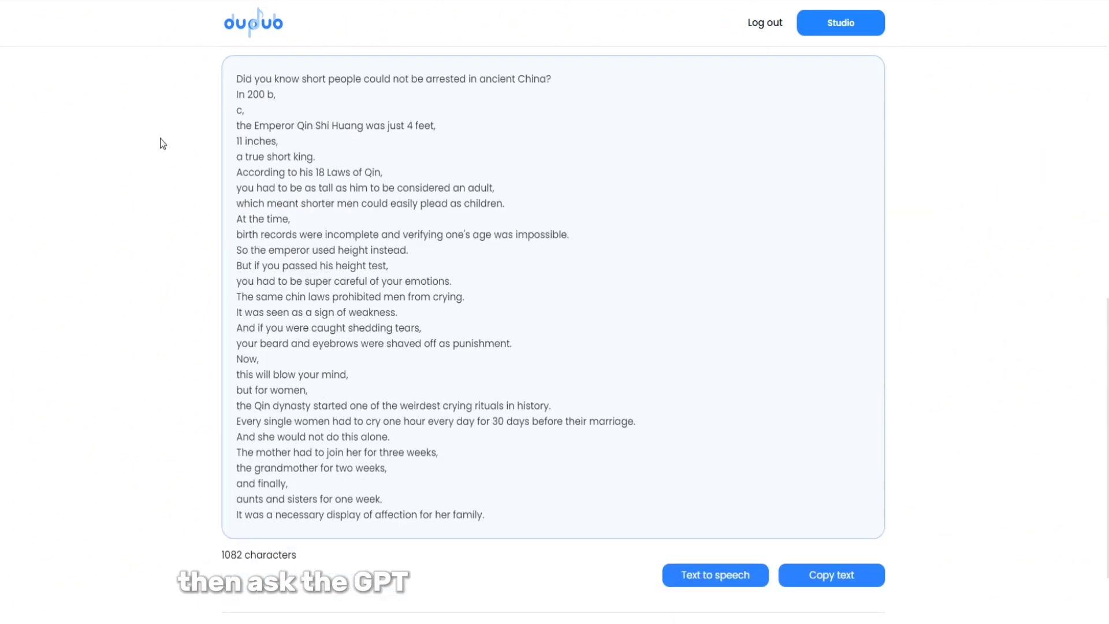
click(831, 574)
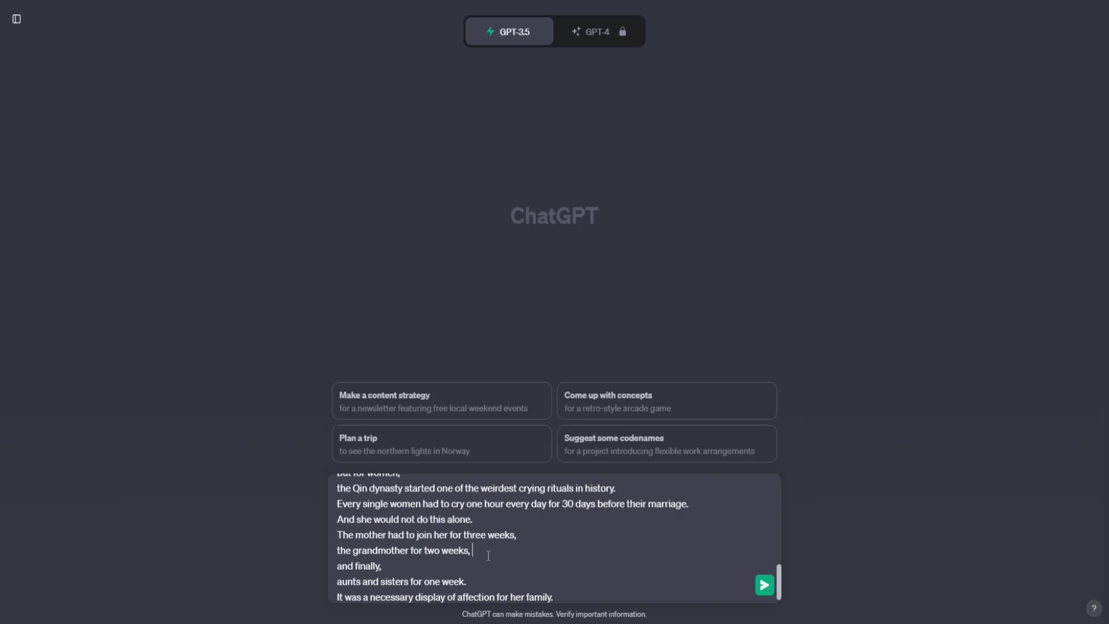
Step: Switch to ChatGPT, send the pasted transcript for rewriting, and request "give me some visual prompts from each scene match the story feel"
scroll(488, 556, up, 6)
scroll(488, 556, down, 6)
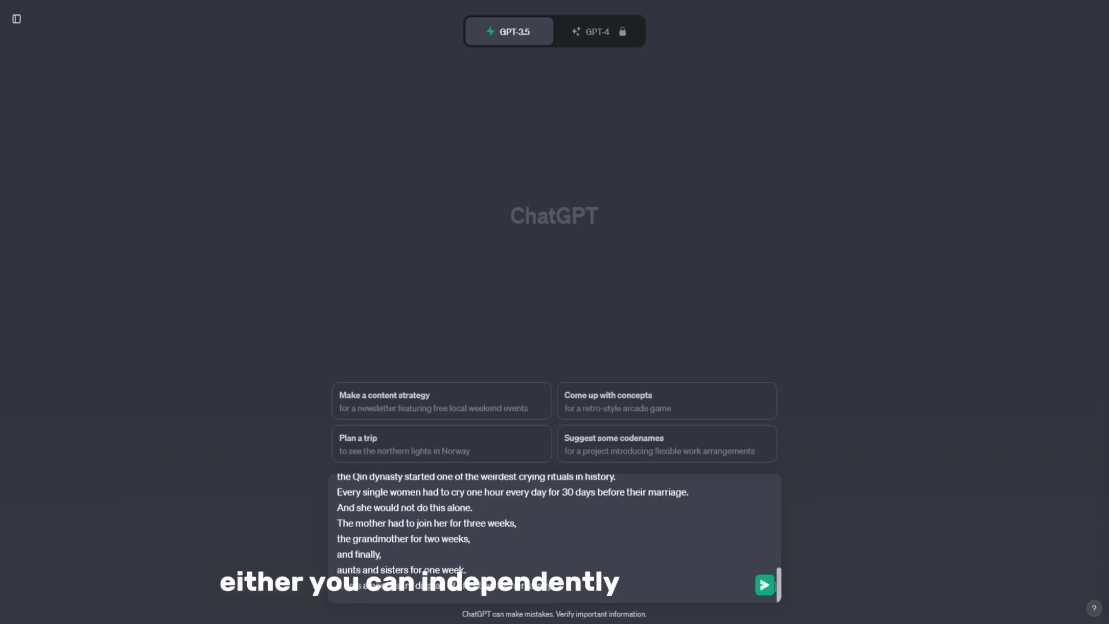
click(764, 584)
scroll(243, 358, up, 2)
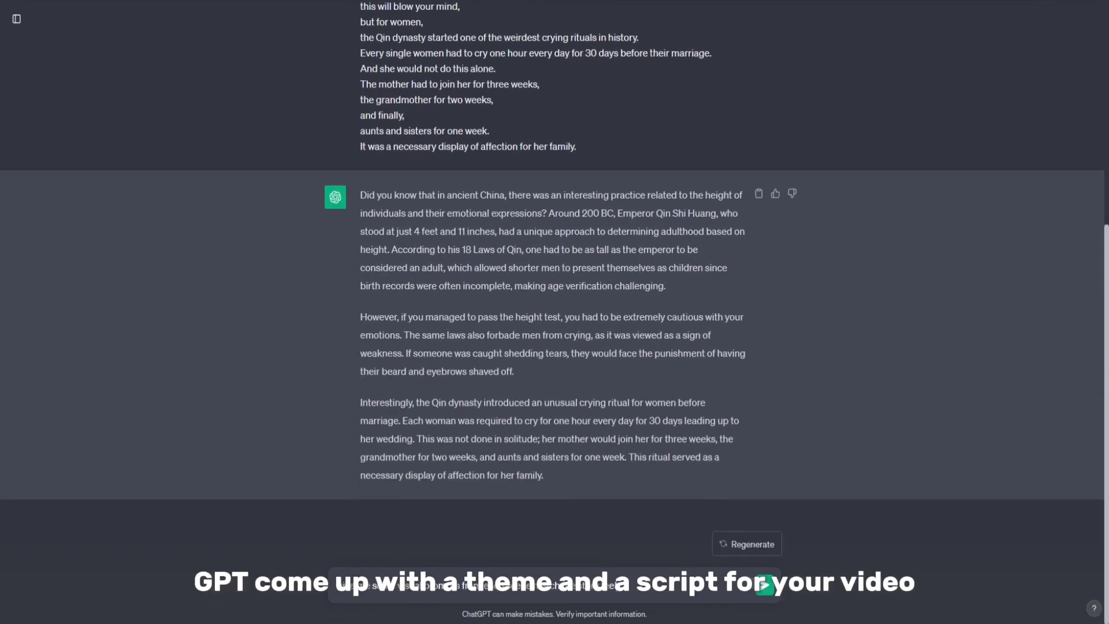
key(Return)
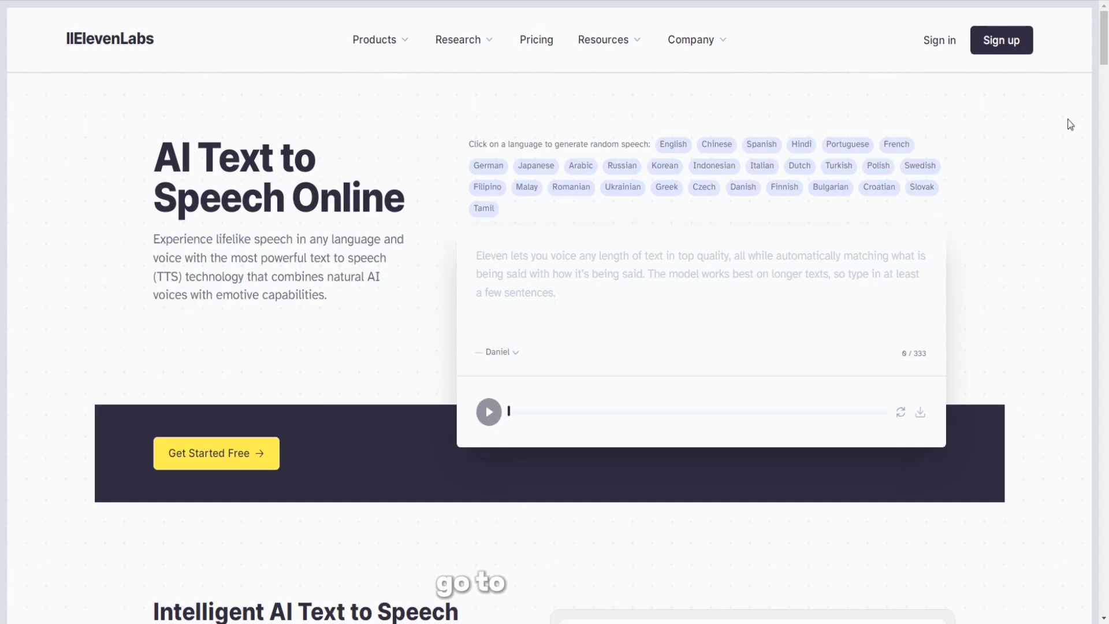
Step: Switch to ElevenLabs and paste the rewritten script into the text-to-speech box, trimming it to end at "According to his 18 Laws of Qin"
scroll(585, 287, down, 10)
scroll(585, 287, down, 20)
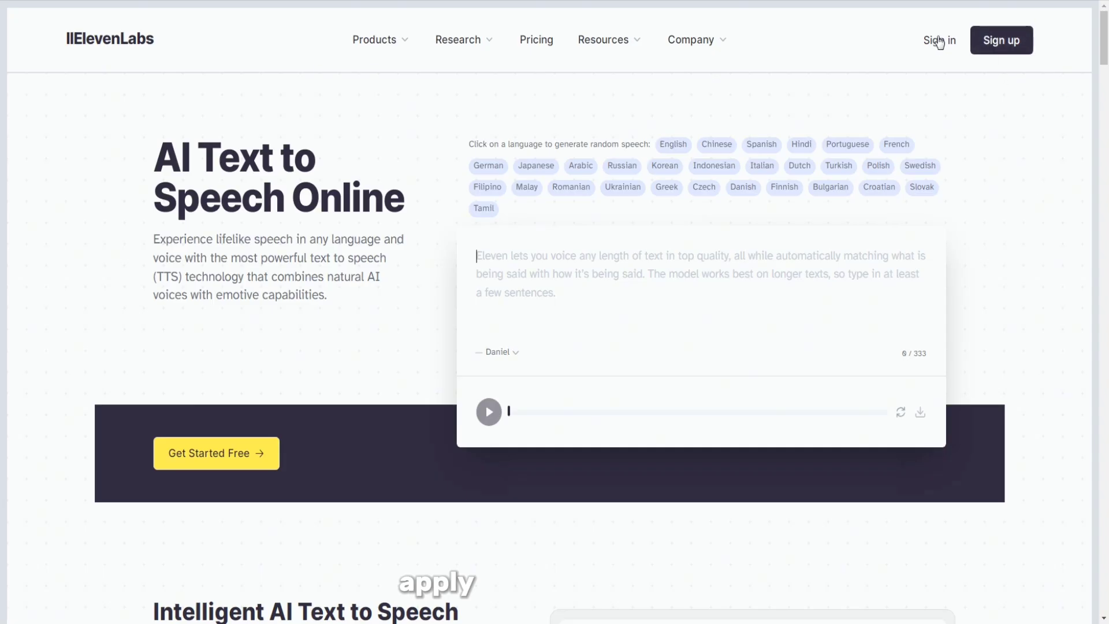
right_click(663, 248)
click(687, 334)
drag(757, 312, 665, 329)
key(BackSpace)
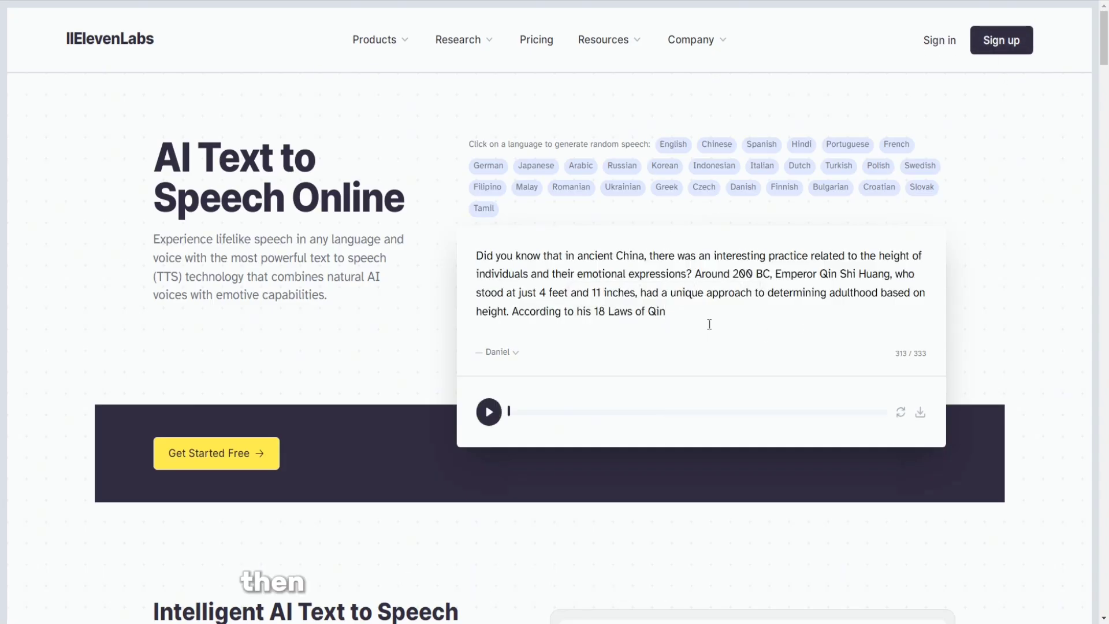
Step: Set the voice to Dave, generate the speech and download the audio file
click(493, 355)
scroll(505, 433, down, 8)
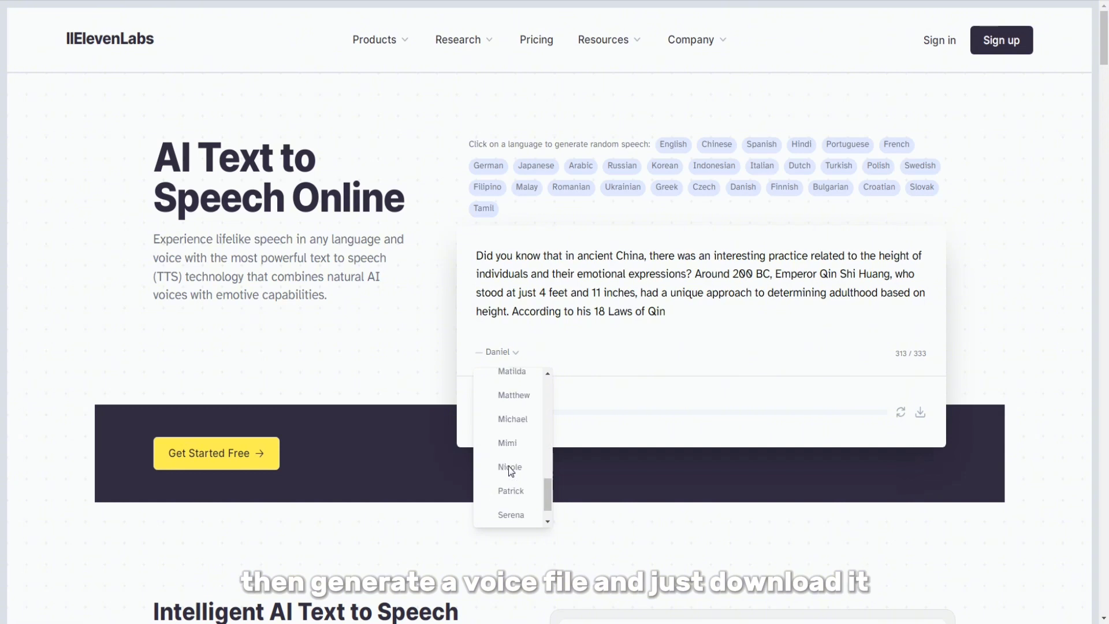
scroll(511, 462, up, 5)
click(511, 502)
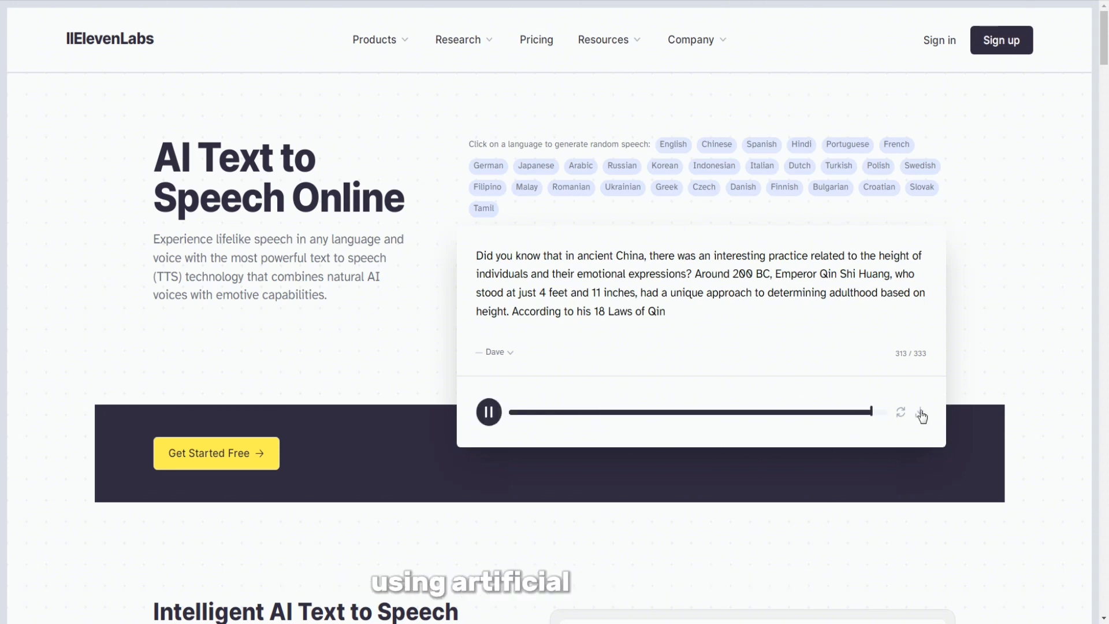
click(920, 411)
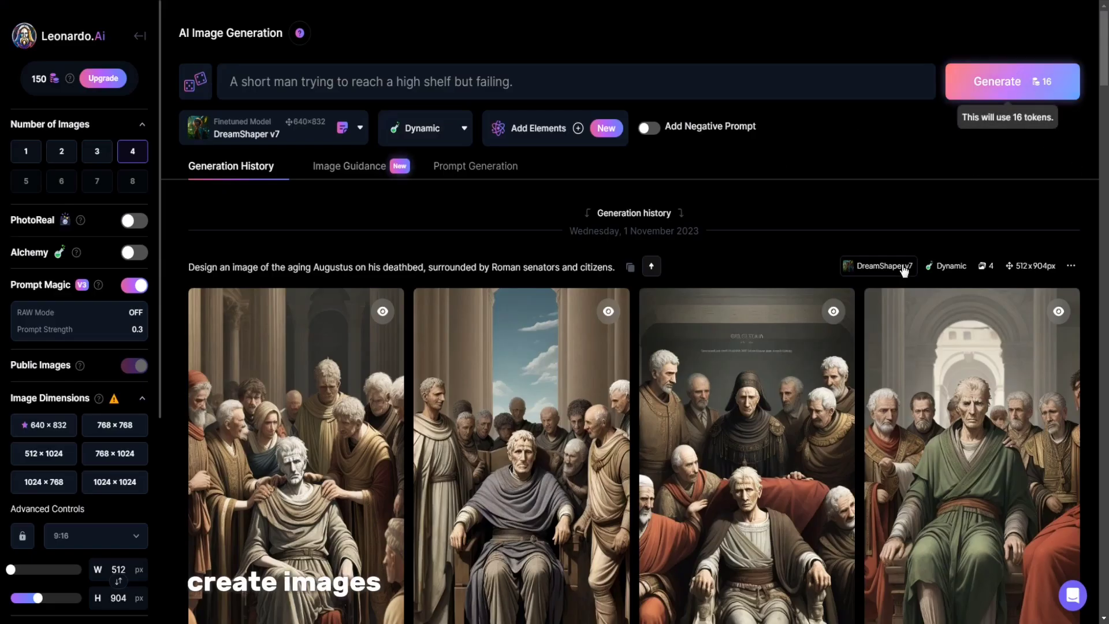
Step: Switch to Leonardo.Ai and generate images from ChatGPT's short-man shelf prompt and its prompt about people measuring their height against Emperor Qin Shi Huang
click(1017, 87)
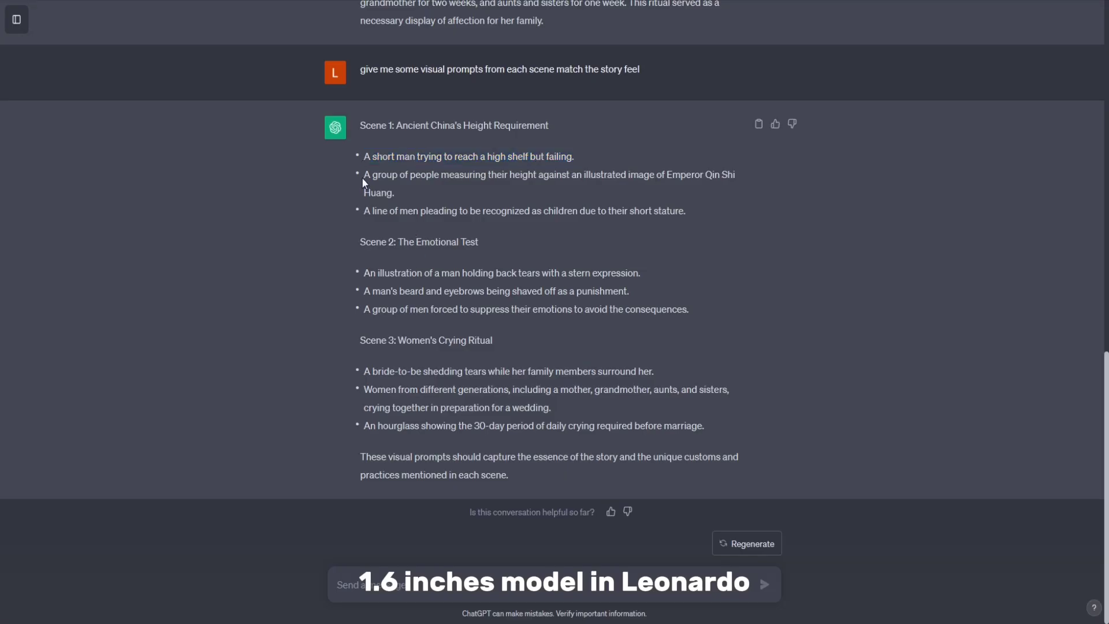
drag(362, 178, 395, 193)
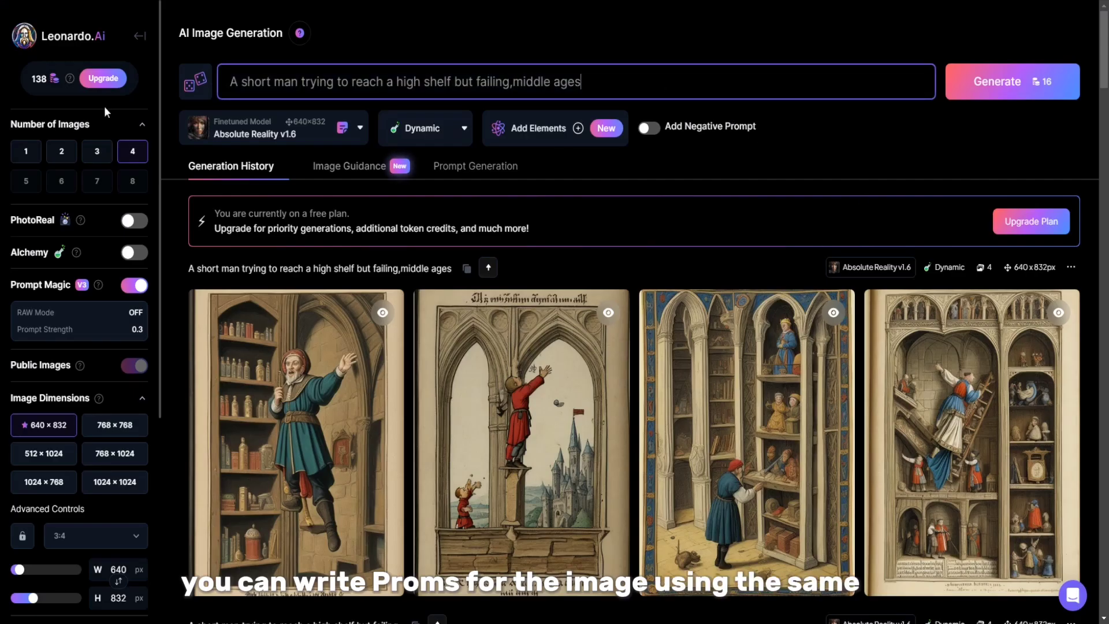
key(ctrl+a)
key(ctrl+v)
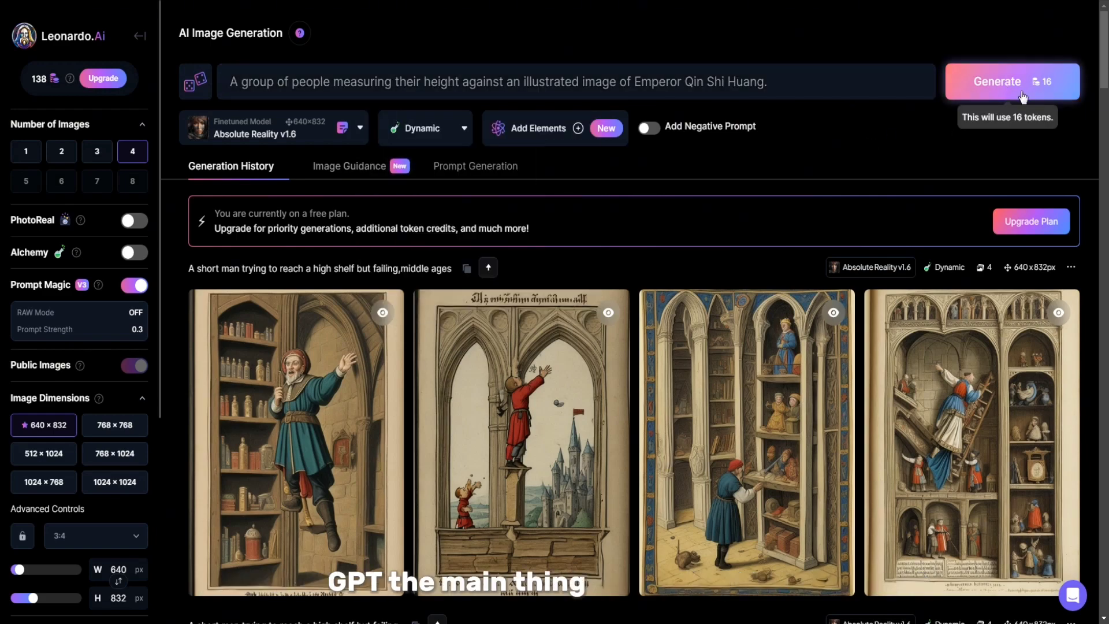
click(1014, 82)
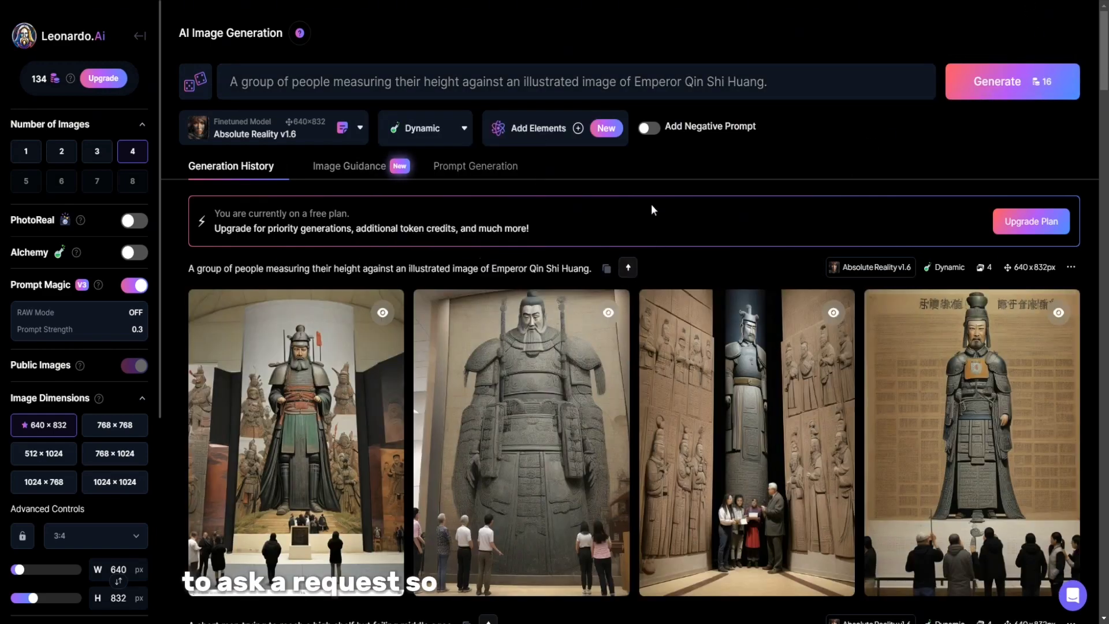
scroll(861, 150, down, 5)
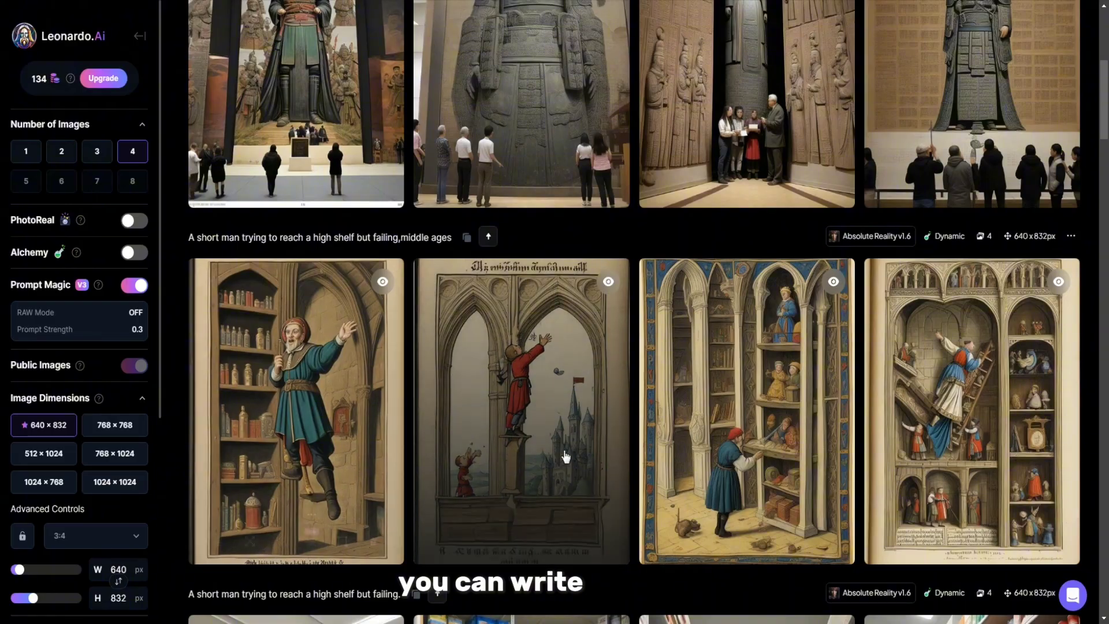
scroll(445, 477, down, 5)
scroll(493, 383, up, 10)
scroll(494, 383, down, 5)
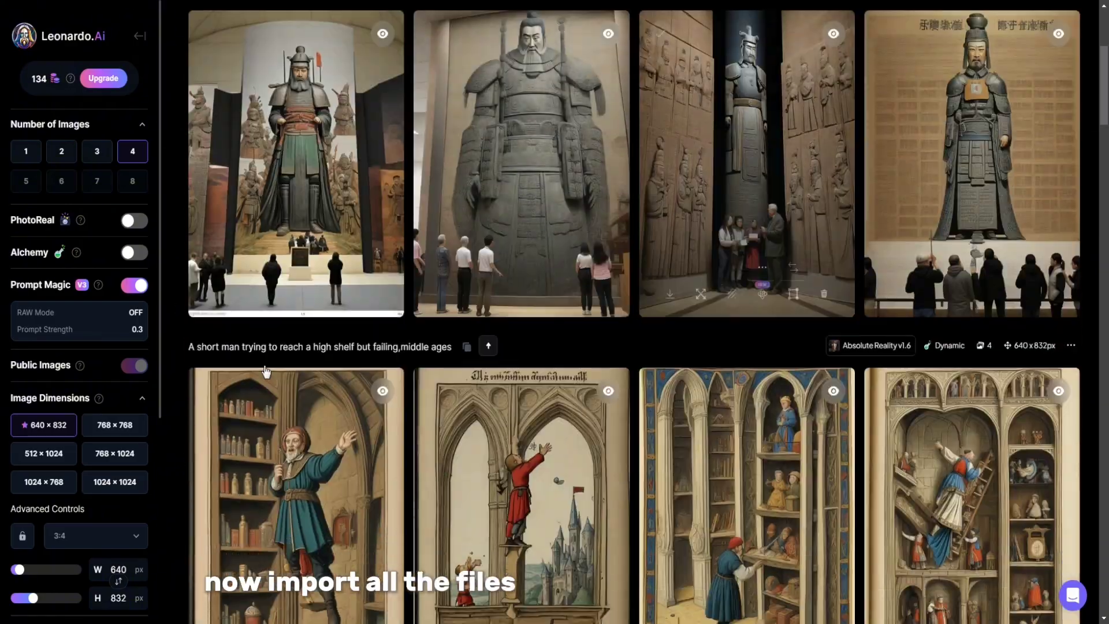
scroll(494, 383, up, 5)
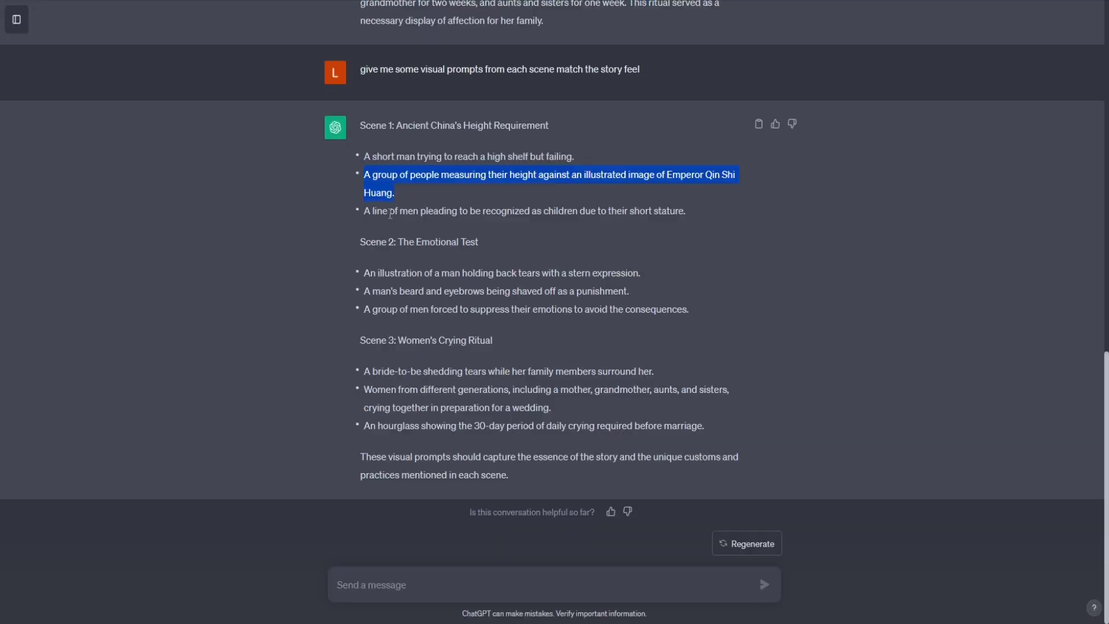
Step: Generate images from ChatGPT's prompt about a line of men pleading as children, adding ",middle ages", and its prompt about a man holding back tears
triple_click(391, 213)
key(ctrl+c)
click(697, 193)
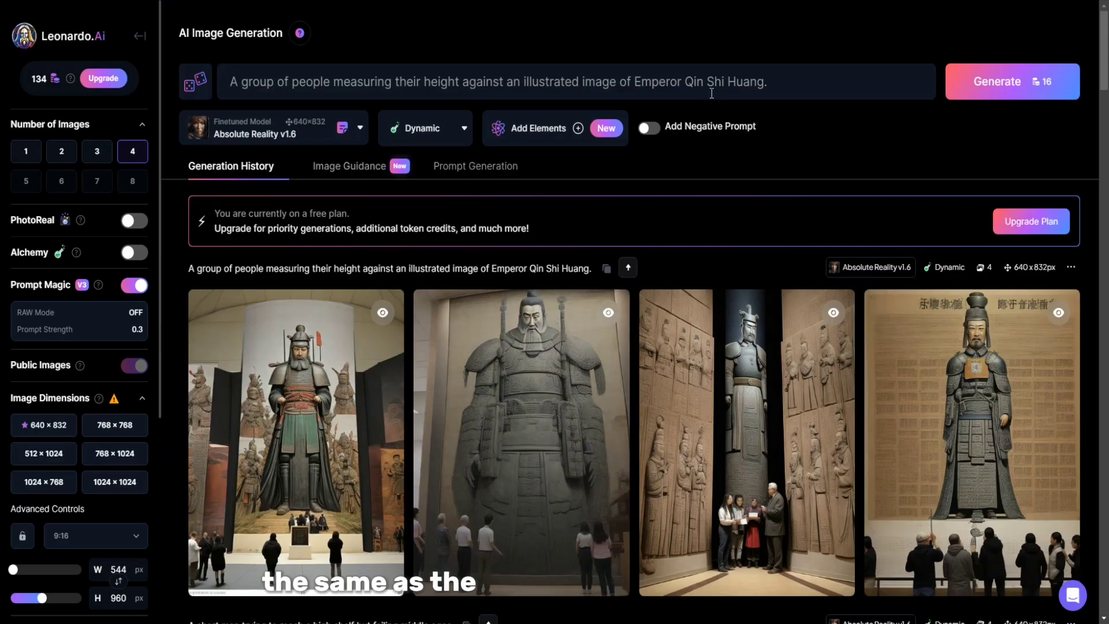
triple_click(331, 91)
right_click(331, 91)
click(368, 134)
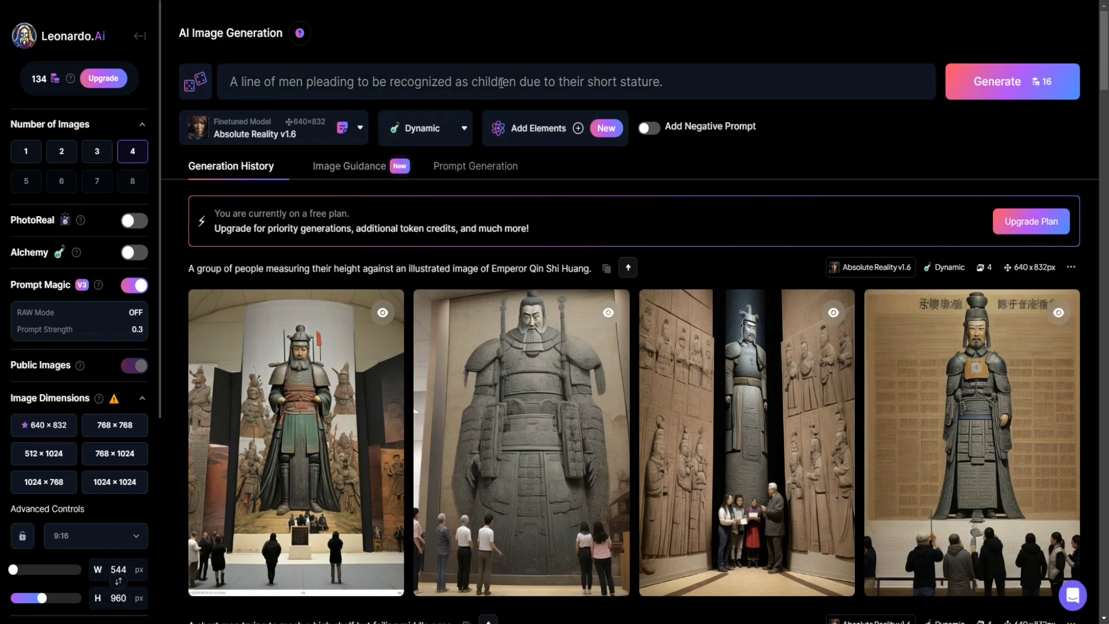
click(1034, 83)
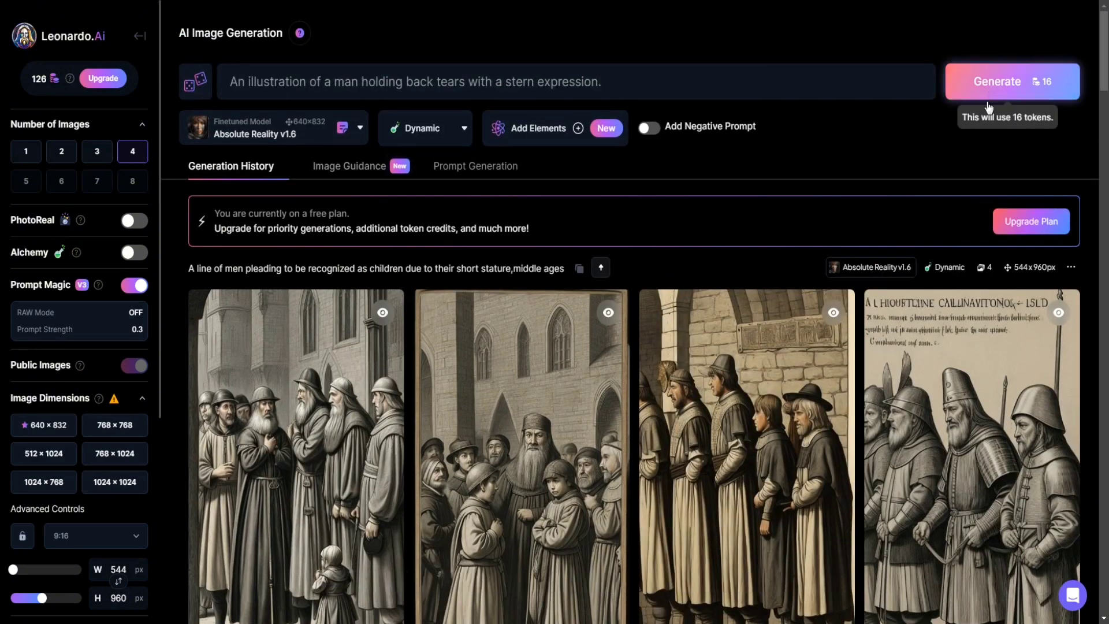
click(994, 90)
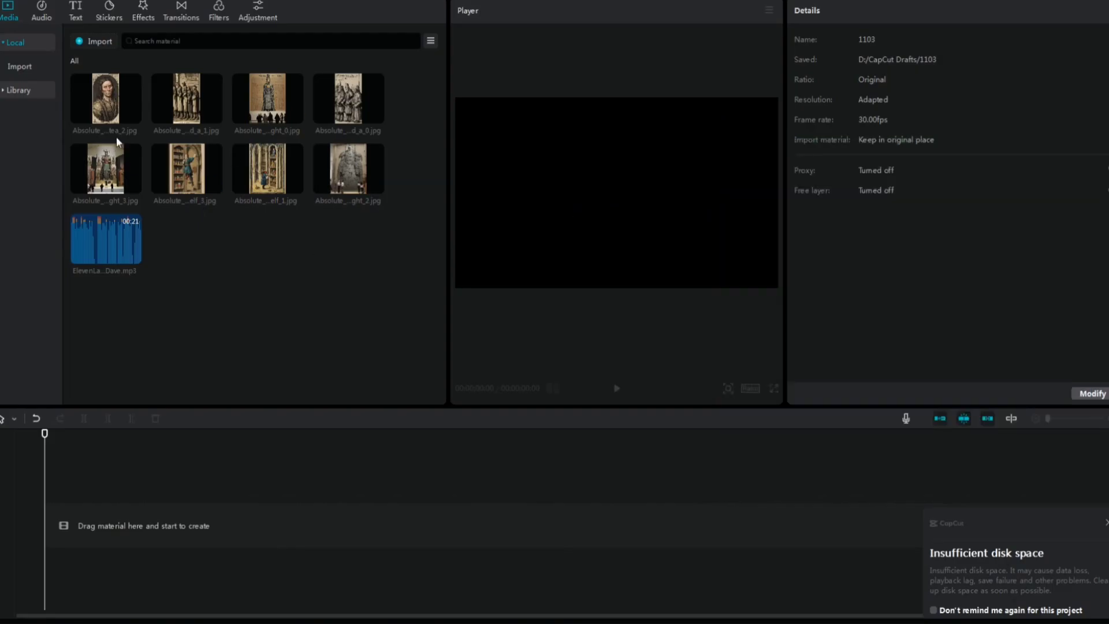
Step: Switch to CapCut and add all eight imported images to the timeline, enlarging the large stone statue image to fill the vertical frame
click(131, 116)
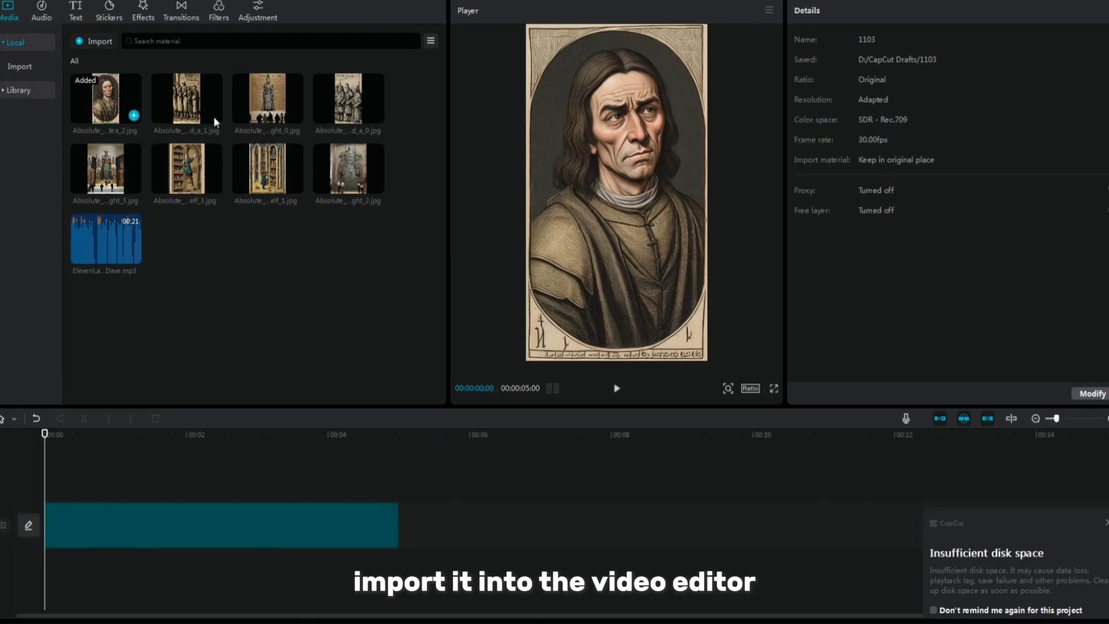
click(214, 116)
click(296, 116)
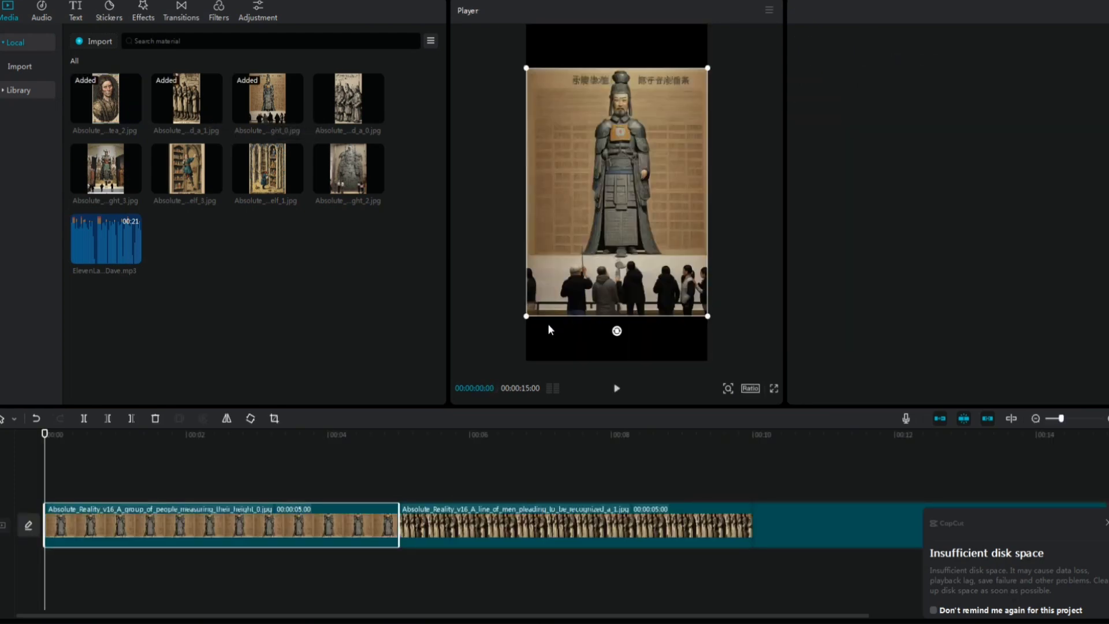
click(376, 115)
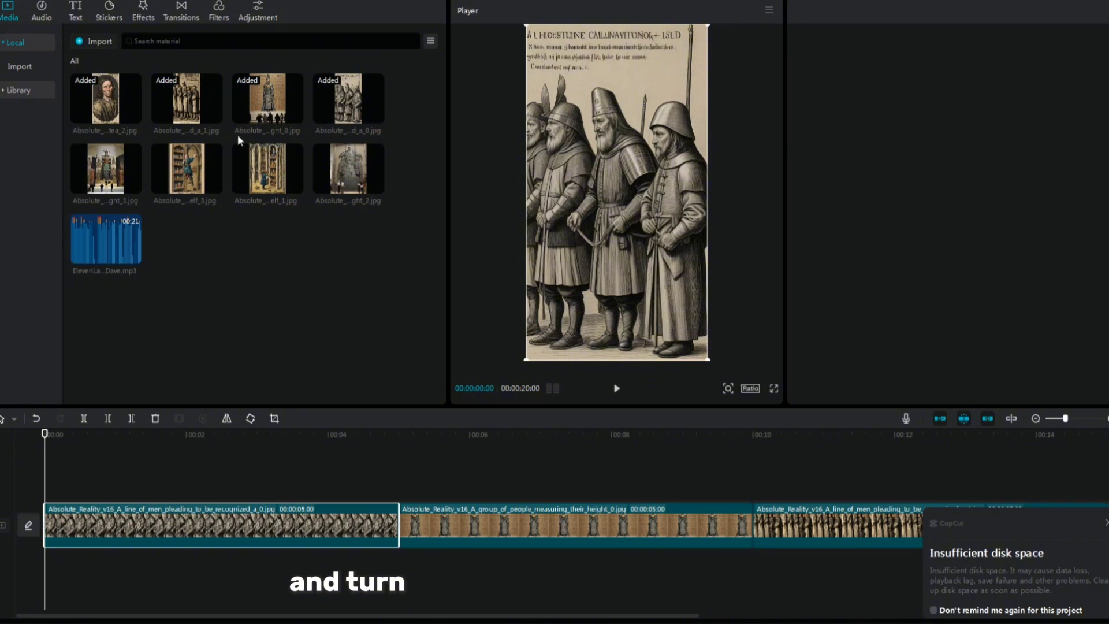
click(133, 186)
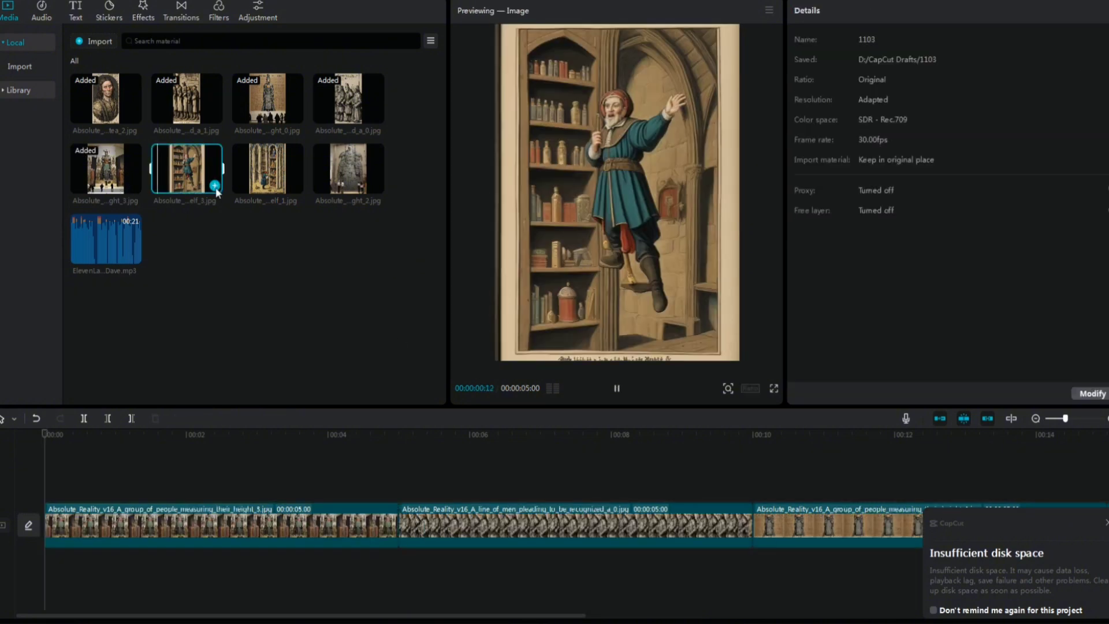
click(215, 186)
click(296, 186)
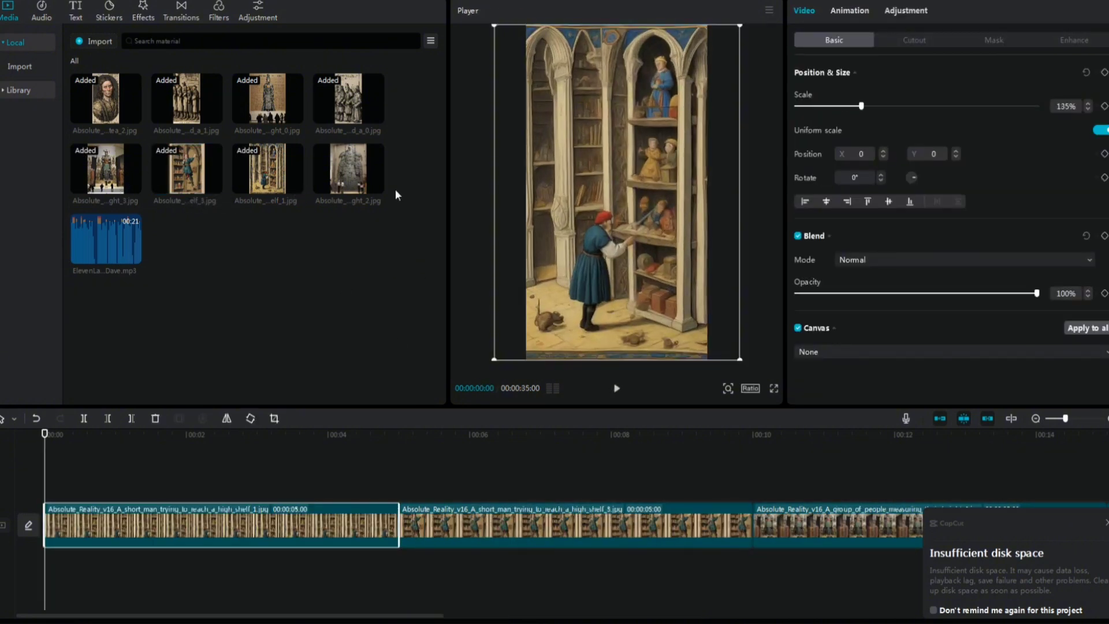
click(376, 186)
drag(528, 319, 494, 360)
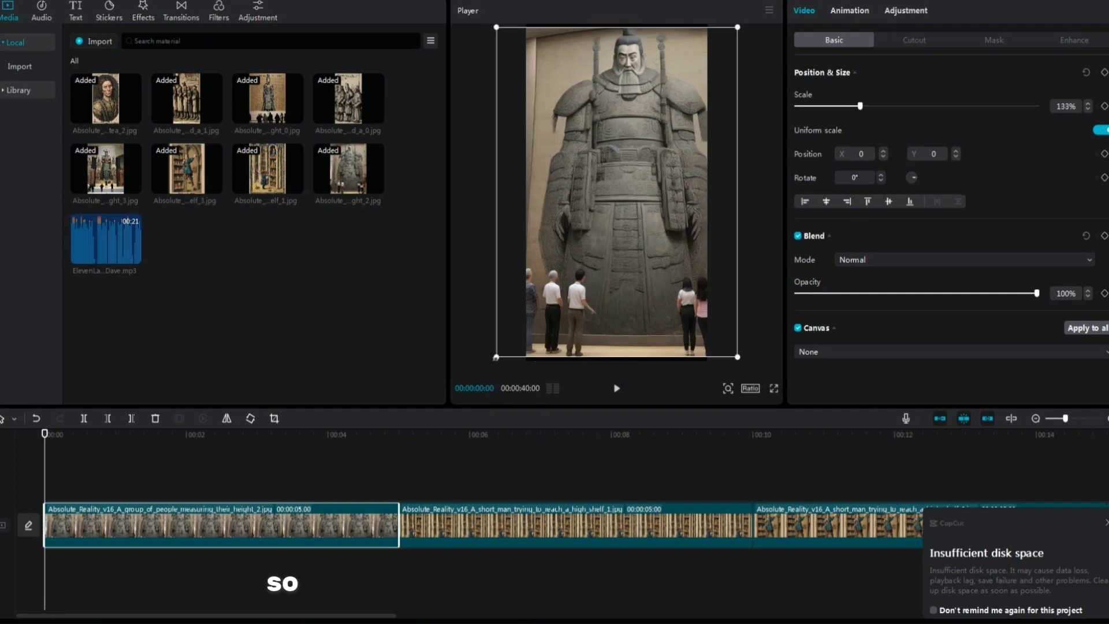
Step: Move both high-shelf clips ahead of the large statue clip and add the ElevenLabs voice file to the timeline
drag(482, 524, 127, 525)
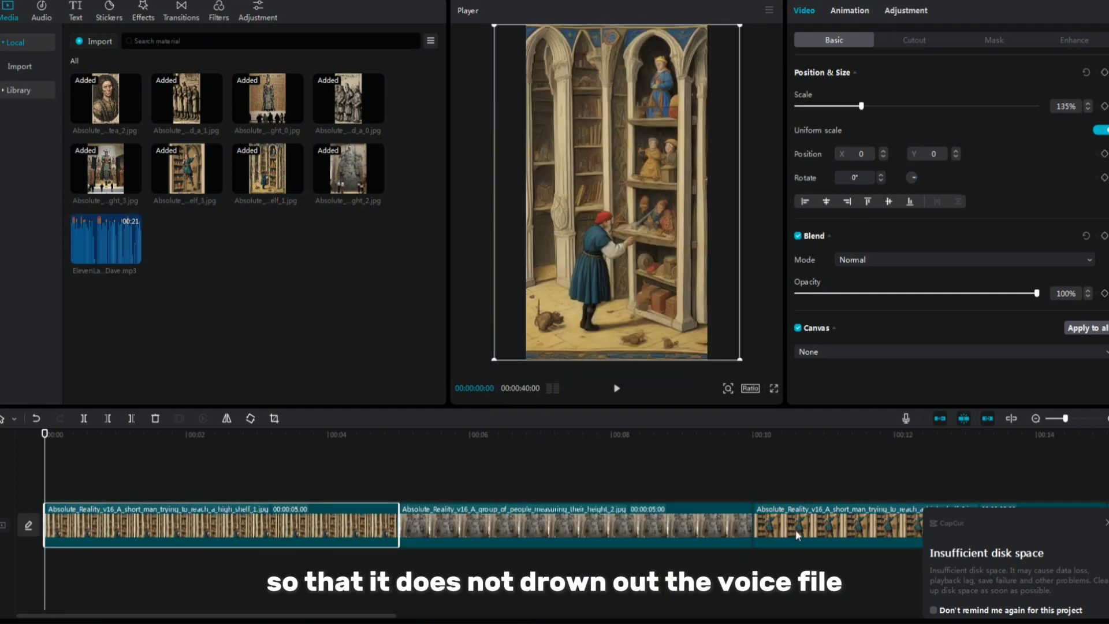
drag(782, 533, 425, 547)
click(406, 463)
click(245, 478)
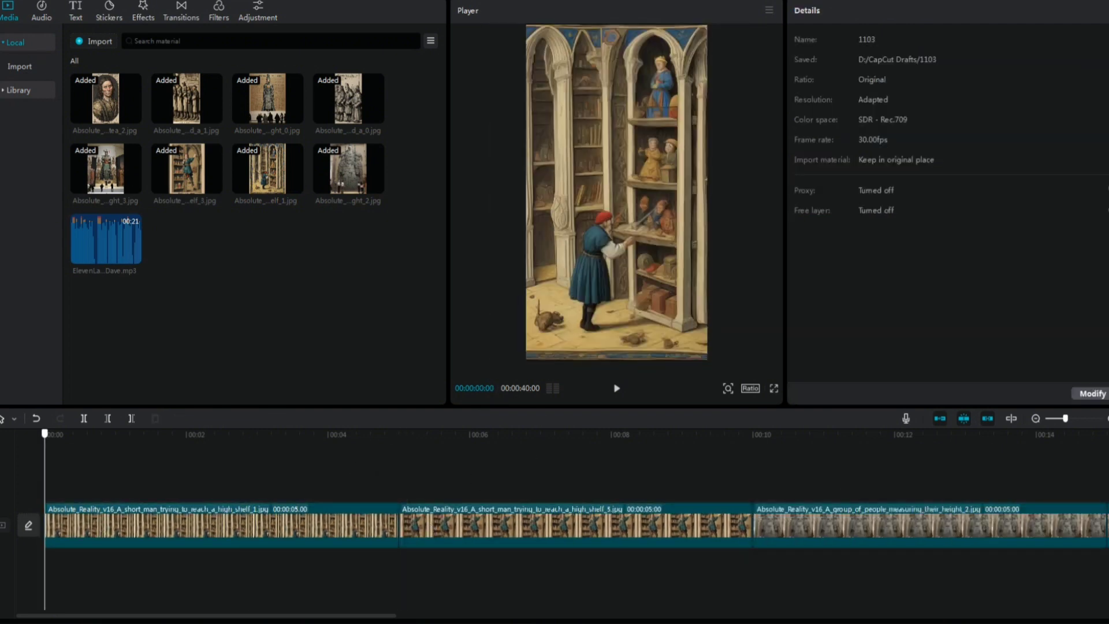
click(133, 256)
Step: Add an Inhale transition between the two high-shelf clips, accepting duplicate frames for clips that are too short
click(143, 11)
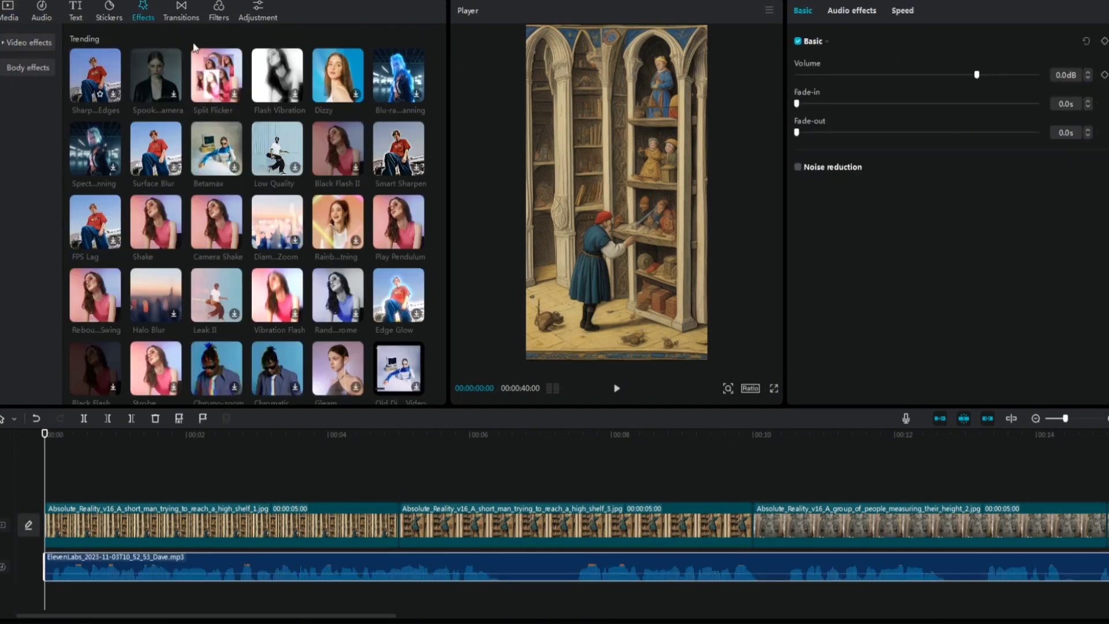
click(180, 13)
drag(166, 260, 398, 525)
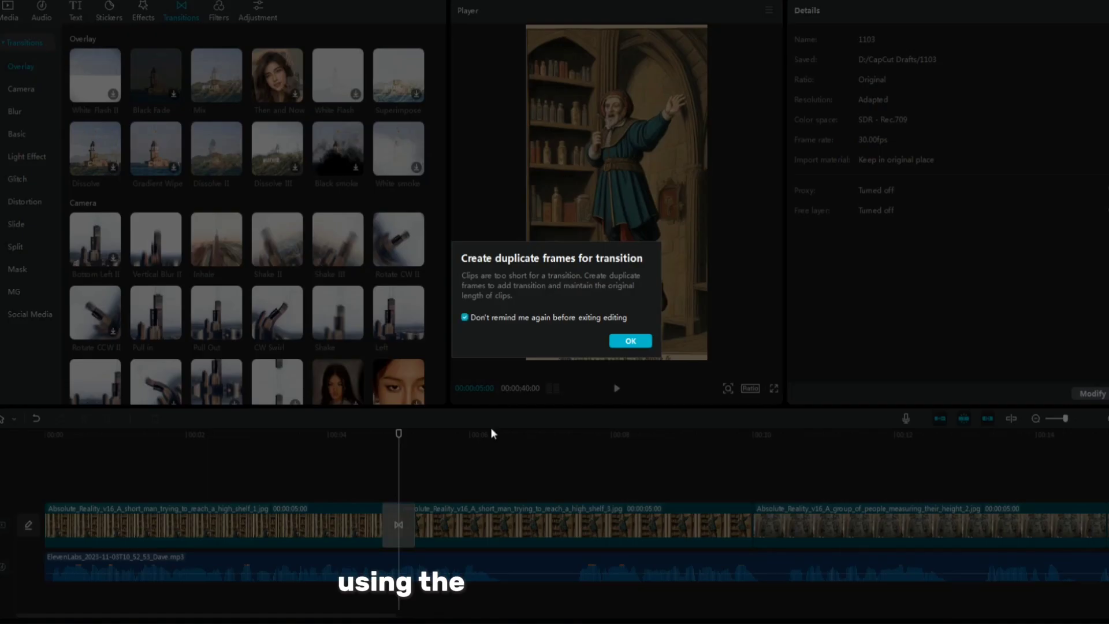
click(630, 341)
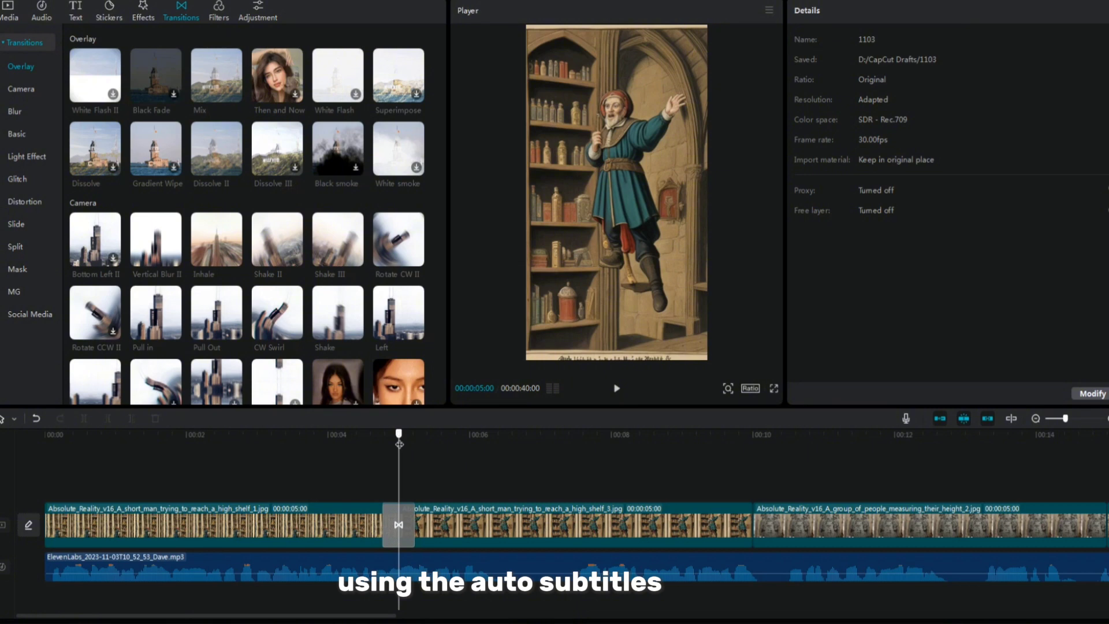
Step: Add transitions at the clip cuts at 10, 15 and 20 seconds, and return the playhead to the start
click(354, 332)
drag(732, 453, 725, 498)
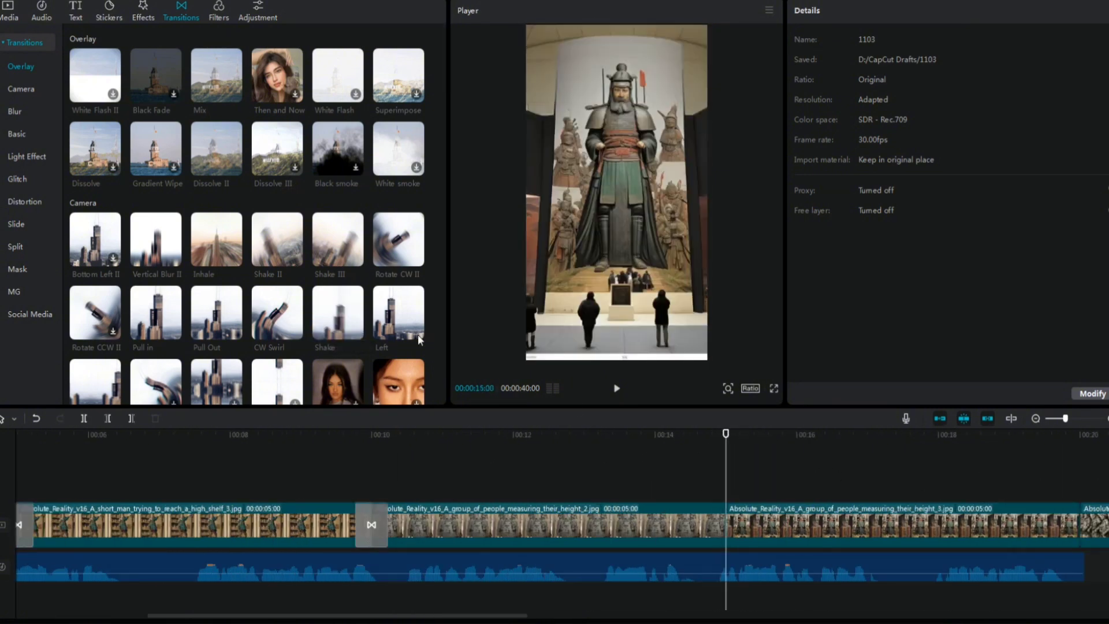
click(113, 331)
click(1071, 493)
drag(1072, 492, 1079, 495)
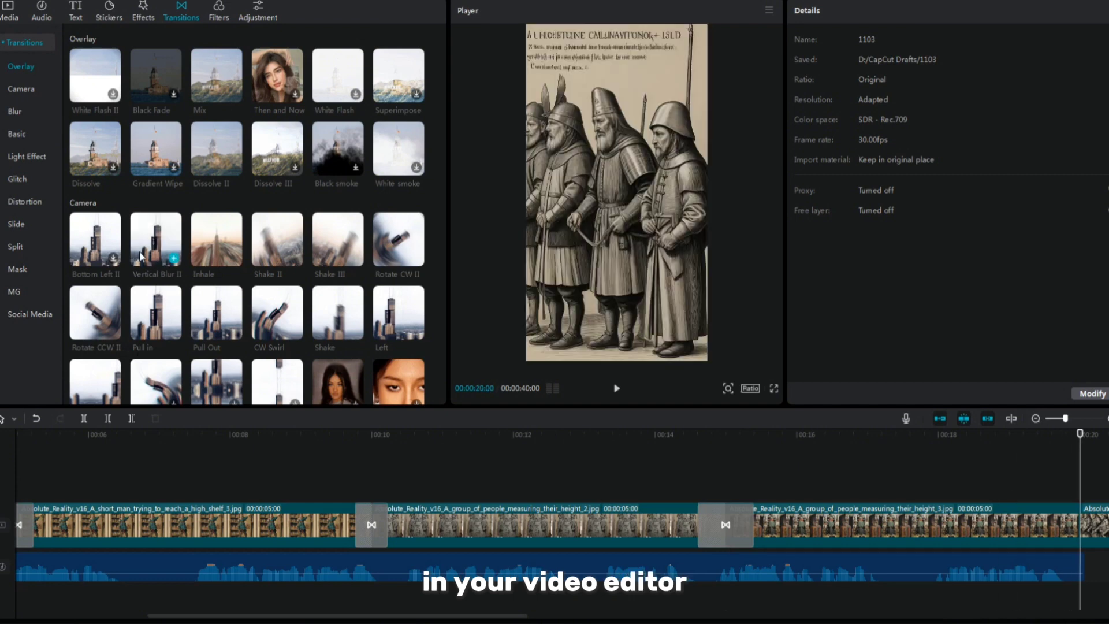
click(233, 257)
drag(369, 434, 18, 434)
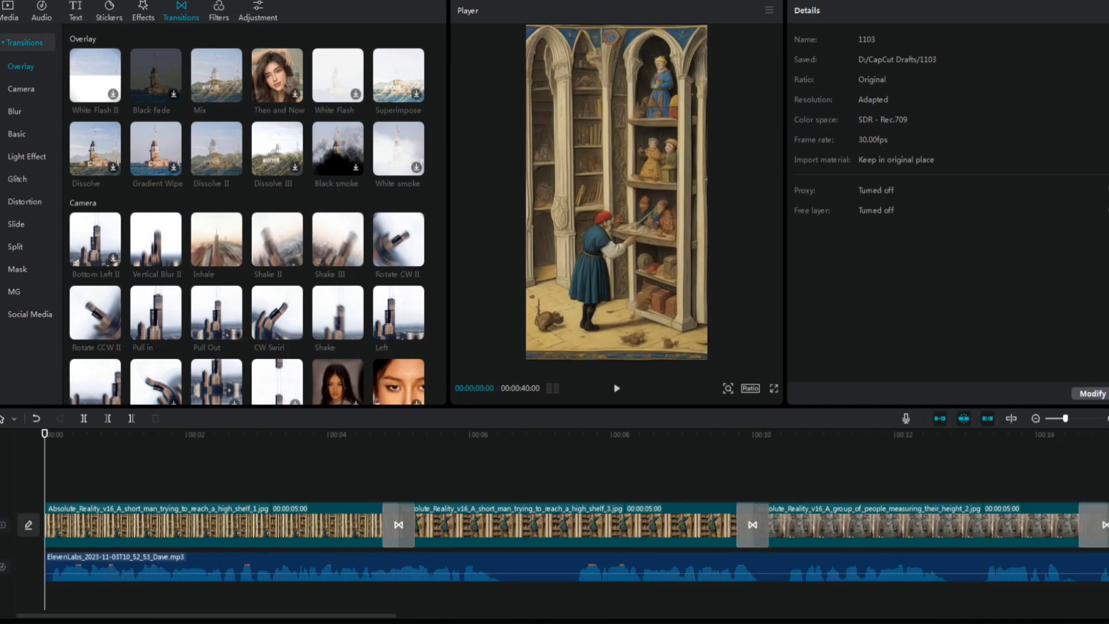
click(396, 526)
drag(840, 103, 840, 104)
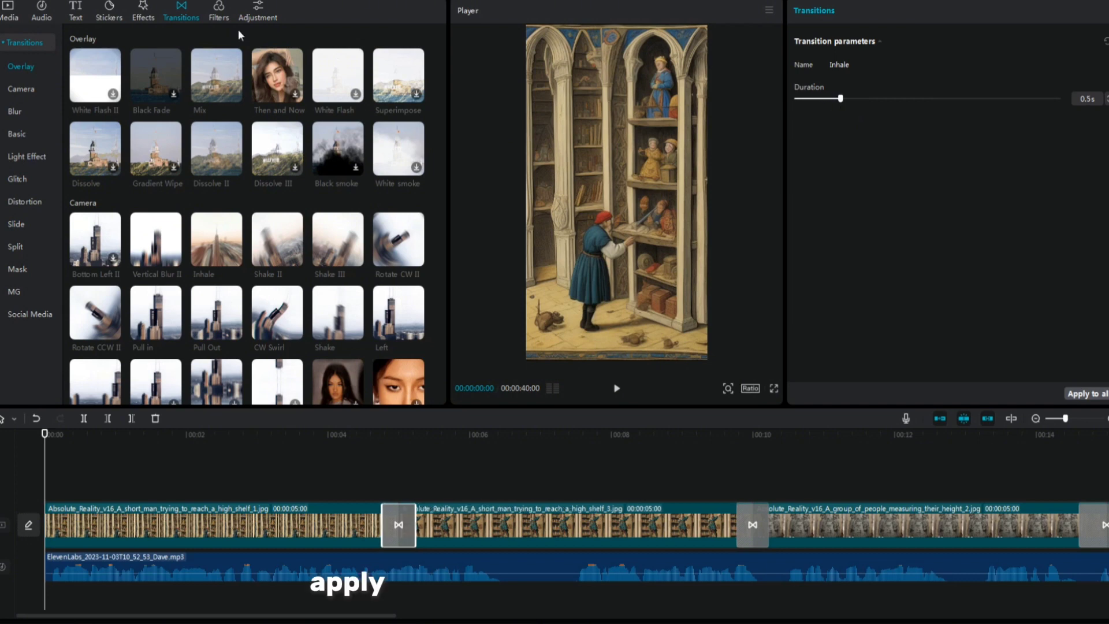
click(40, 17)
scroll(223, 243, down, 10)
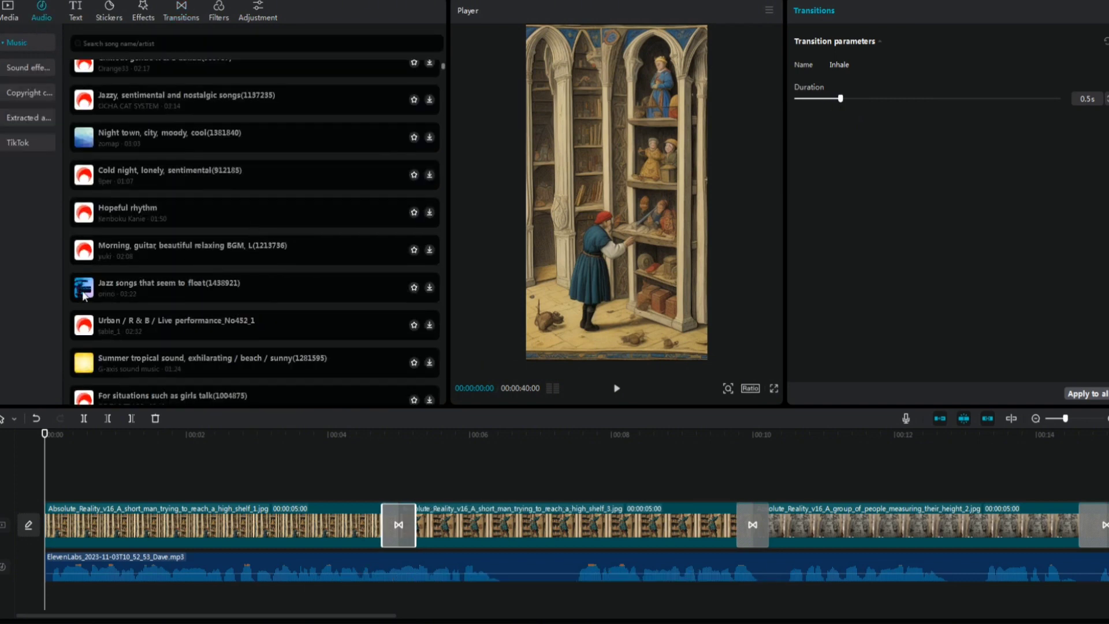
scroll(212, 211, down, 5)
Step: Add the Rebound Swing effect over the first clip and Play Pendulum over the second, fitting each to its clip's length
click(143, 12)
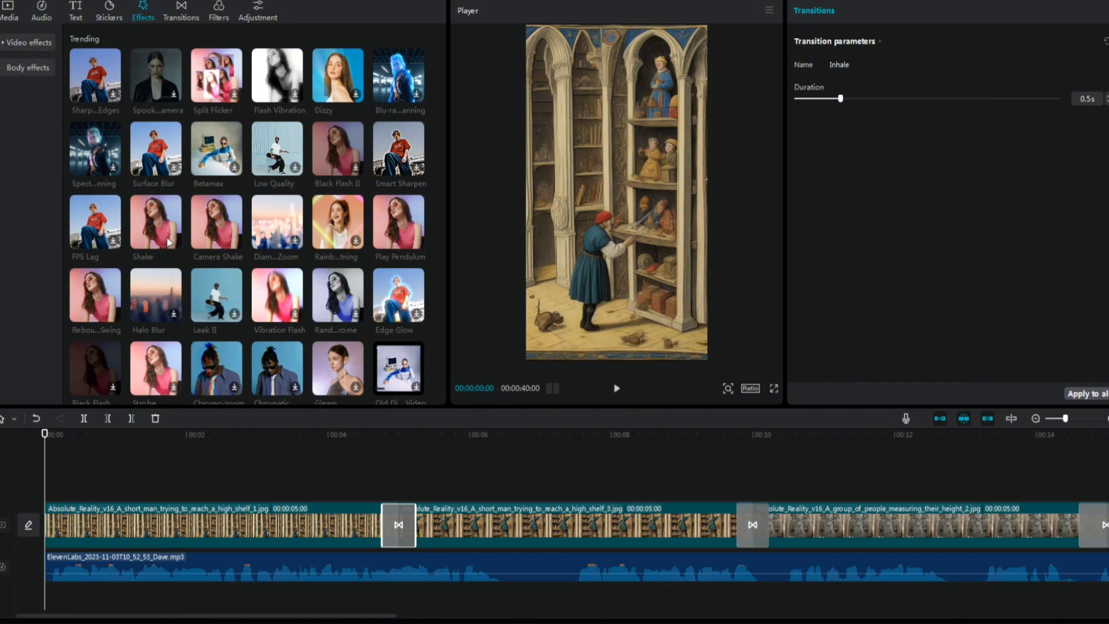
click(113, 312)
drag(257, 488, 399, 490)
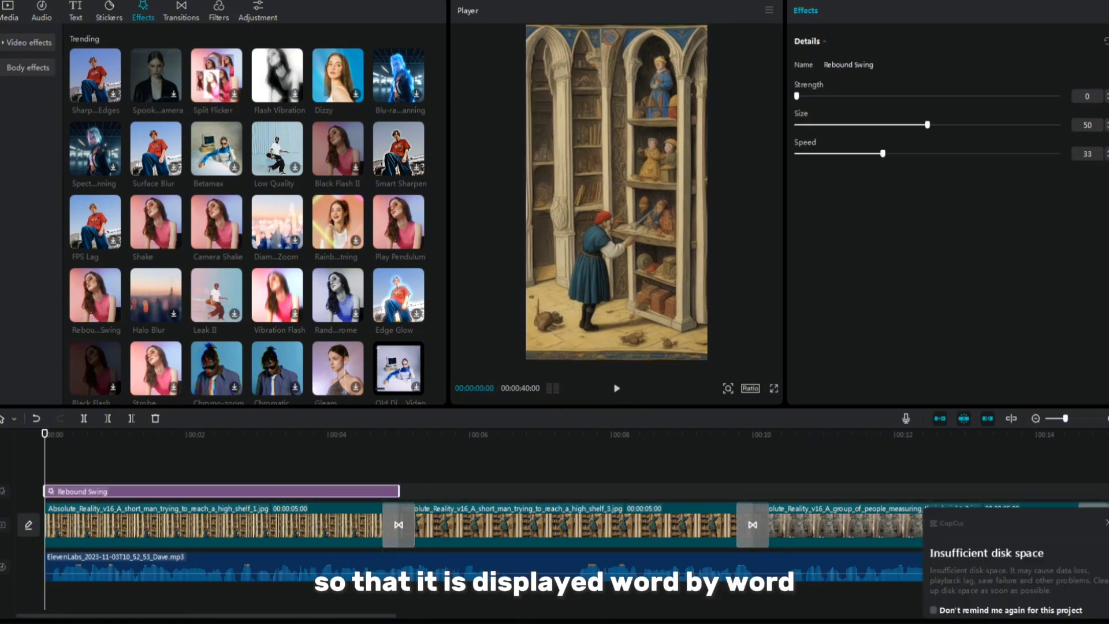
drag(54, 437, 399, 434)
click(415, 240)
drag(611, 490, 735, 507)
Step: Adjust the Play Pendulum effect to Twist 18, Strength 33, Sharpen 26 and Speed 19
click(883, 125)
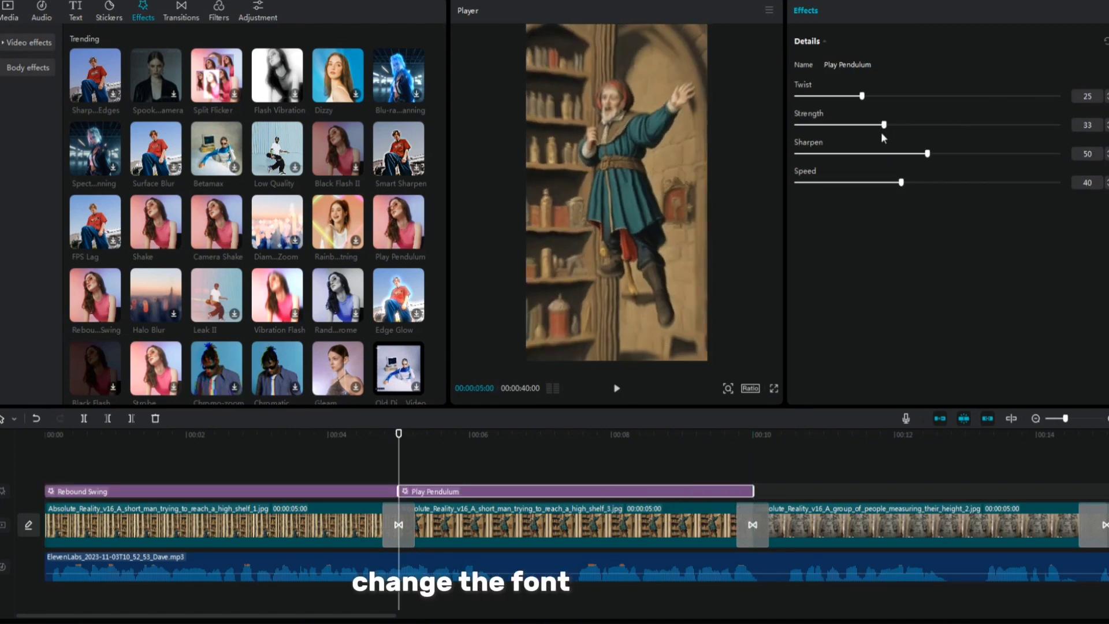
click(877, 154)
click(869, 183)
click(862, 182)
click(868, 153)
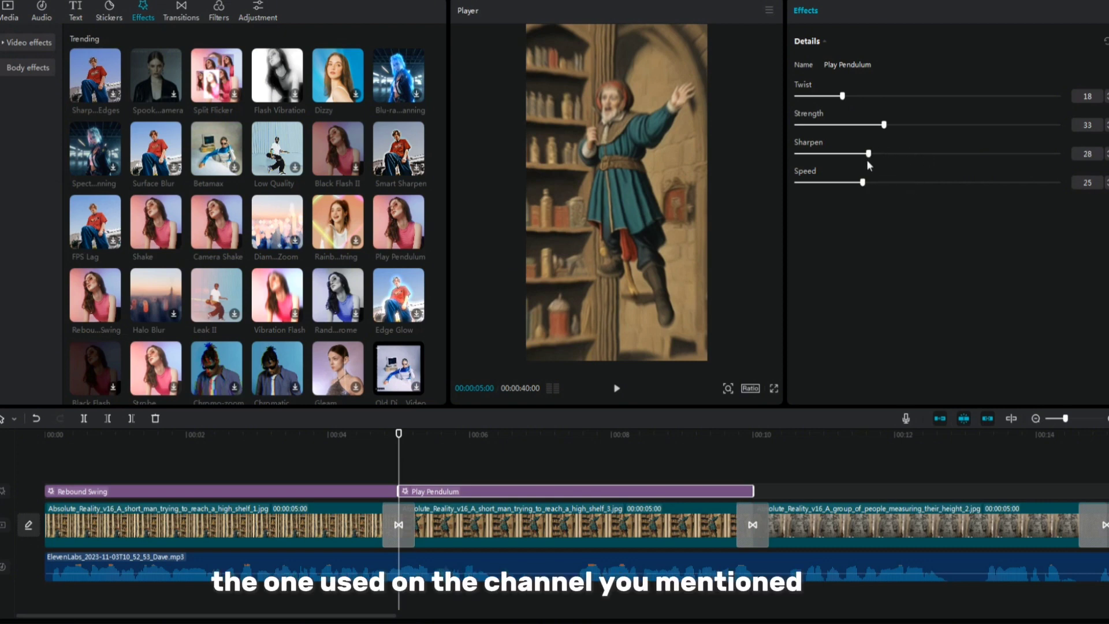
Step: Copy the Rebound Swing effect and paste it over the large stone statue clip at 10 seconds
drag(398, 479, 750, 478)
click(226, 491)
right_click(223, 491)
click(232, 436)
right_click(794, 474)
click(807, 484)
right_click(617, 493)
click(646, 454)
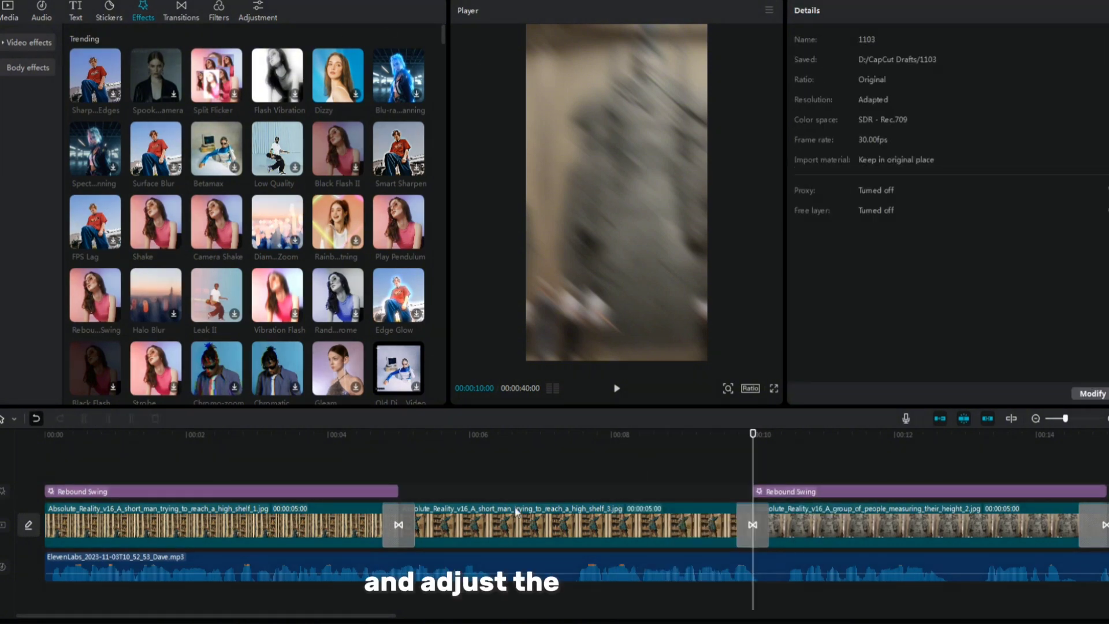
key(ctrl+z)
Step: Copy the Play Pendulum effect and paste it over the fourth clip at 15 seconds
right_click(547, 492)
click(577, 434)
drag(785, 435, 571, 492)
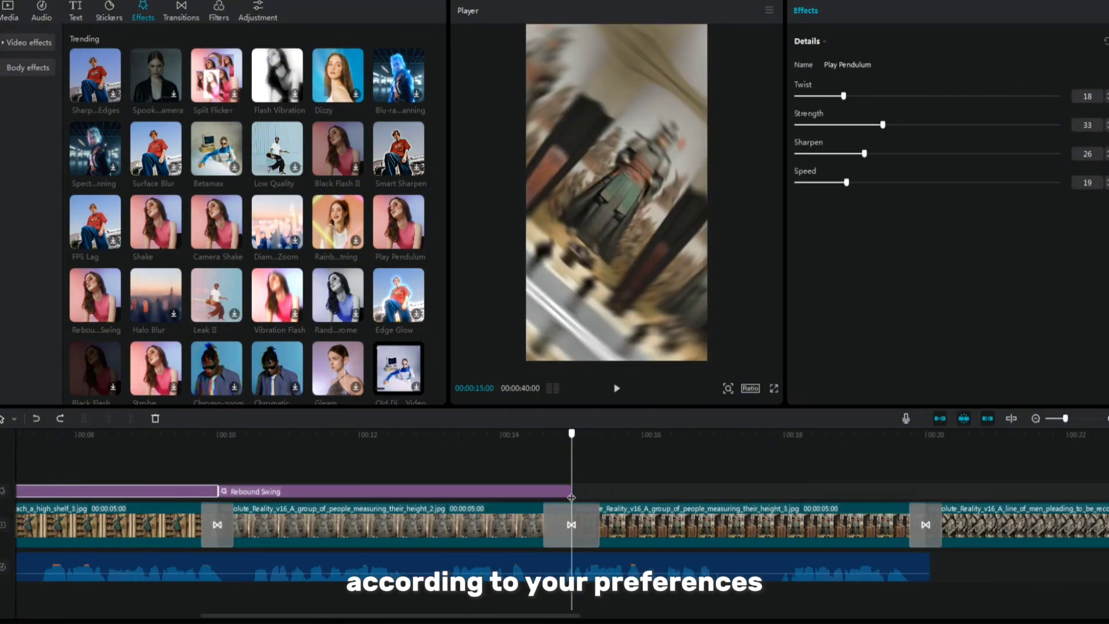
key(ctrl+v)
Step: Copy the Rebound Swing effect onto the clip starting at 20 seconds, and return the playhead to the start
right_click(206, 491)
click(223, 438)
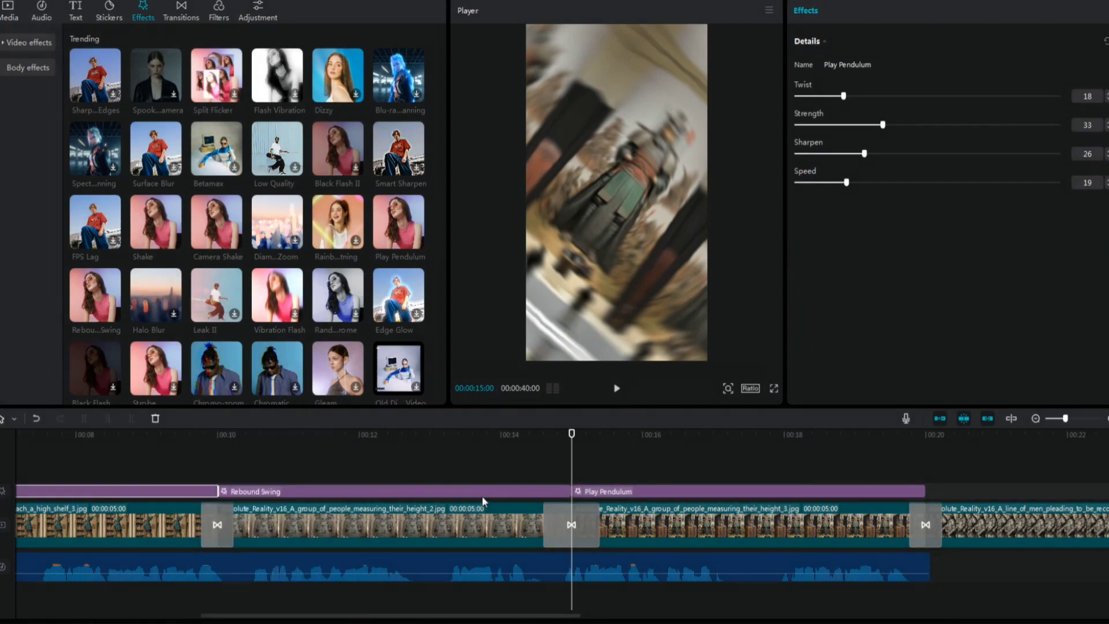
right_click(482, 496)
click(534, 434)
drag(572, 434, 931, 488)
right_click(934, 489)
click(944, 495)
drag(930, 434, 15, 462)
click(69, 479)
drag(67, 436, 45, 436)
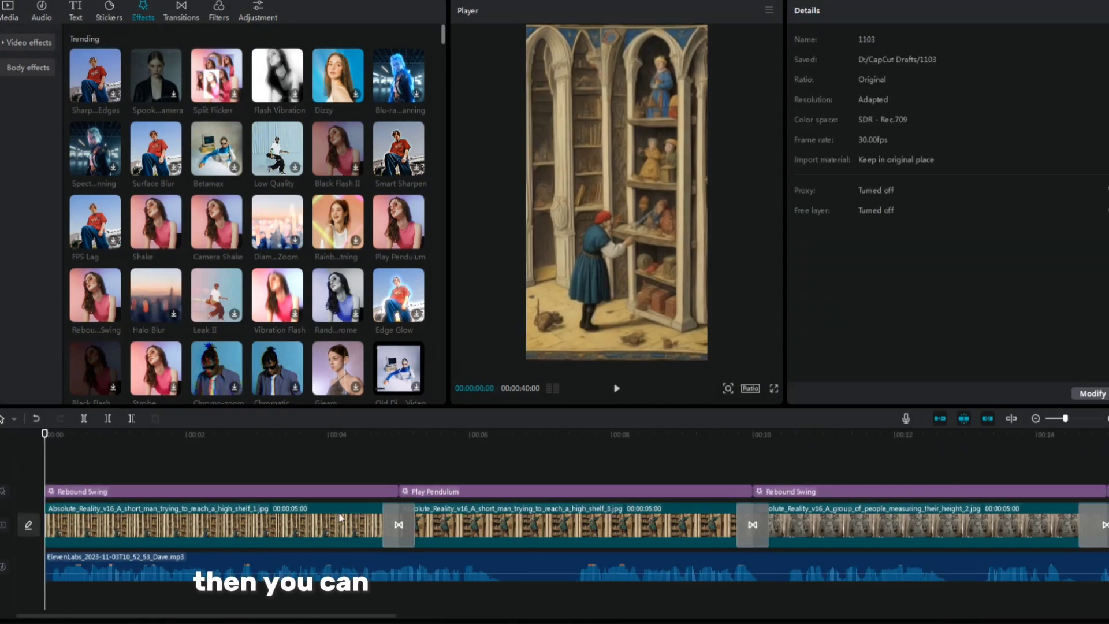
Step: Browse the filter library for looks that could suit the video
scroll(216, 268, down, 2)
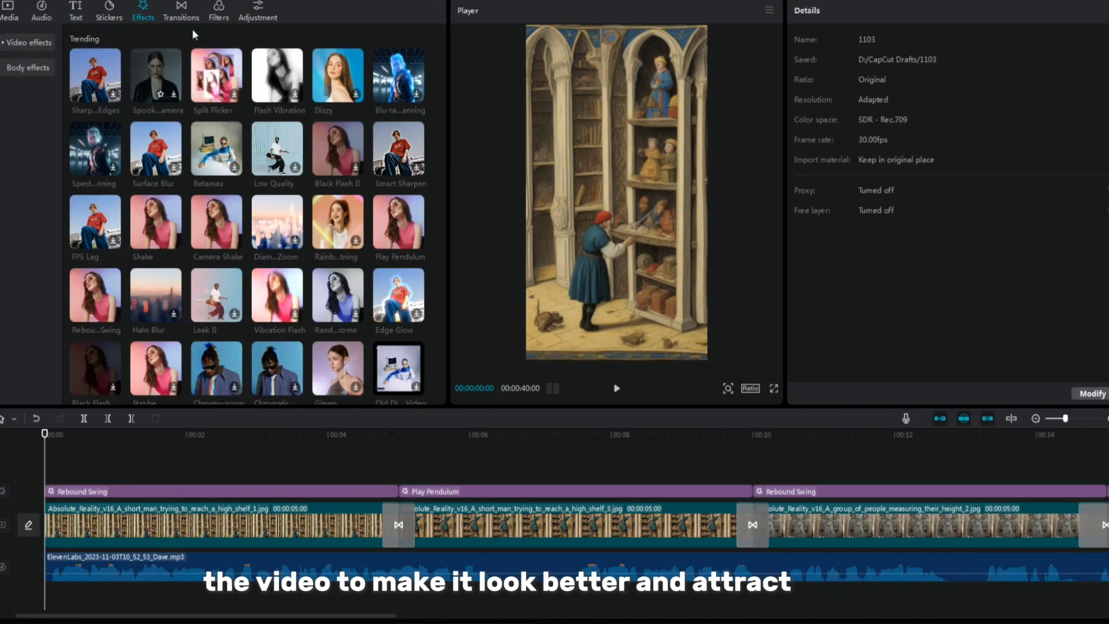
click(219, 11)
scroll(133, 214, down, 5)
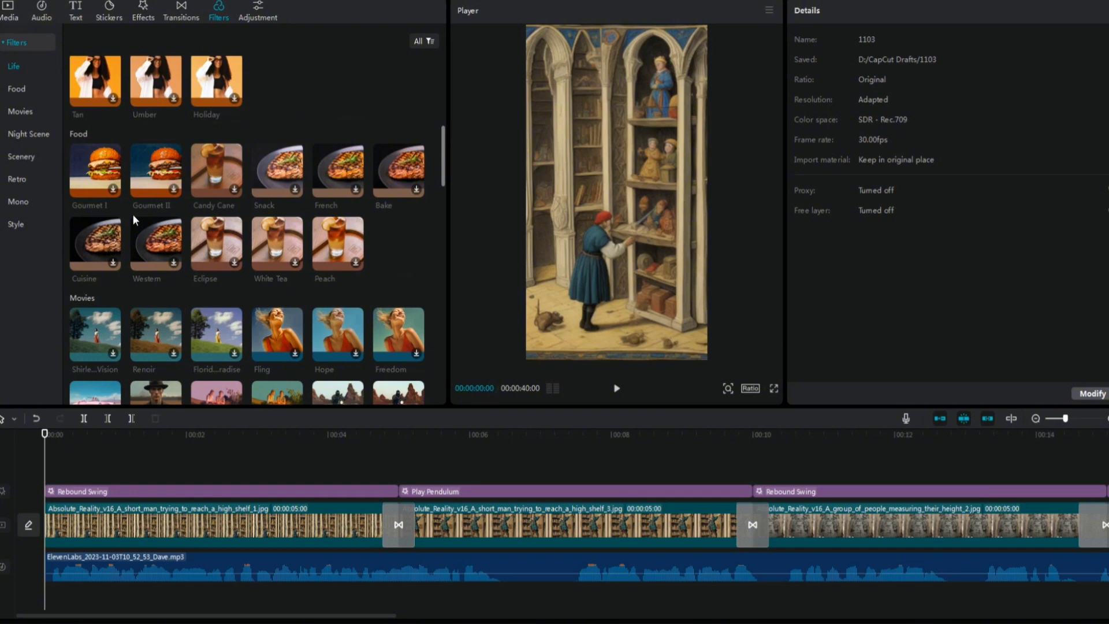
scroll(241, 236, down, 3)
scroll(245, 242, up, 8)
scroll(266, 280, down, 1)
scroll(267, 281, down, 12)
click(142, 11)
Step: Generate English auto captions from the voiceover and place them near the middle of the frame at 114% scale
click(75, 10)
click(36, 140)
click(254, 281)
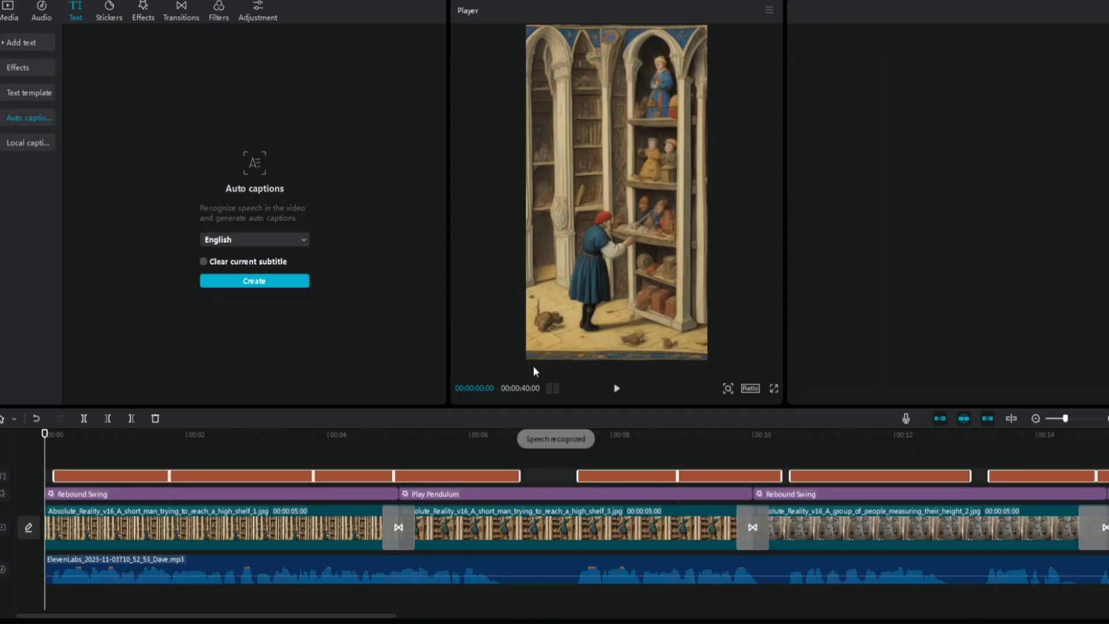
mouse_move(45, 442)
mouse_down()
mouse_move(190, 443)
mouse_move(55, 442)
mouse_up()
drag(545, 283, 576, 213)
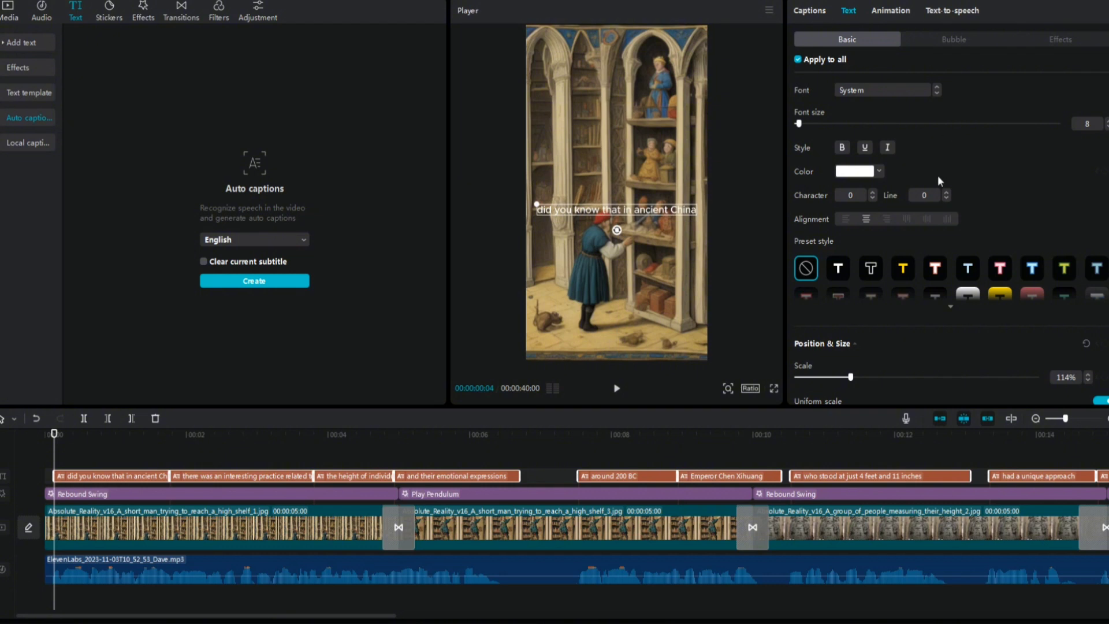
Step: Style all captions in Tw Cen MT Bold with the black-outlined white preset, and apply the Pop-up caption animation
click(891, 12)
click(843, 10)
click(879, 91)
click(882, 90)
click(889, 244)
click(1105, 522)
click(880, 175)
click(970, 189)
click(890, 11)
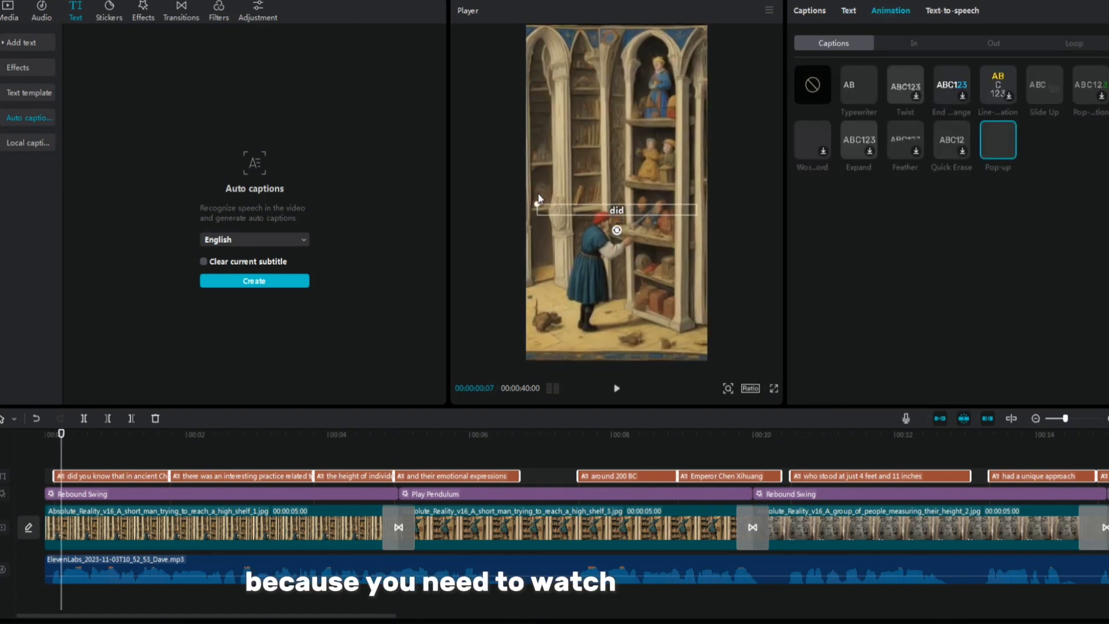
Step: Enlarge the captions to 227% and play the video from the start to check them
click(49, 449)
click(617, 391)
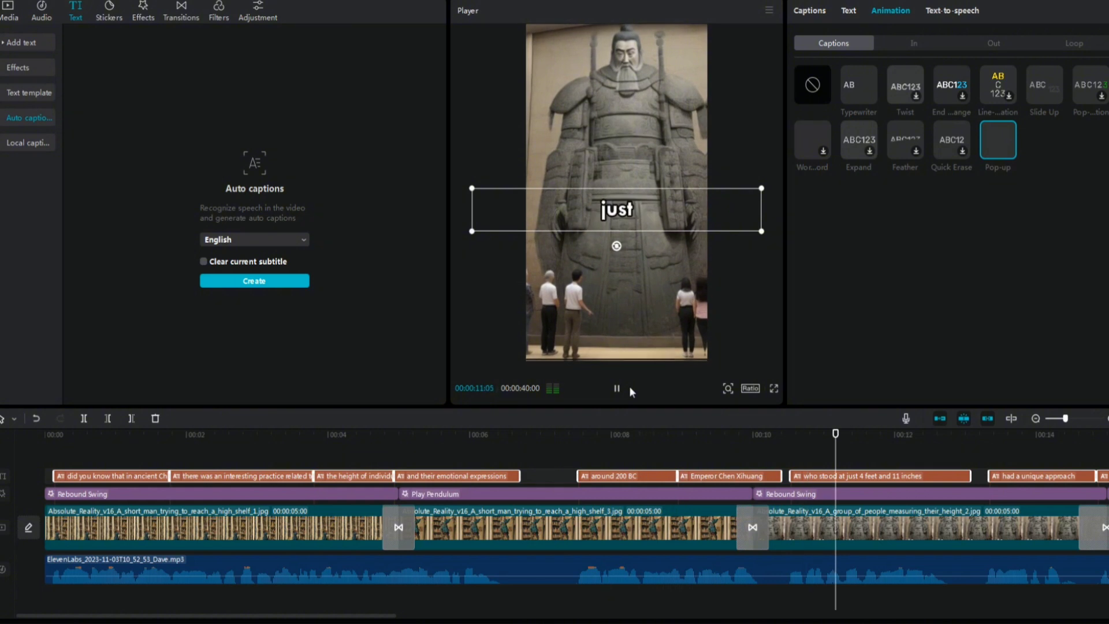
click(617, 388)
click(66, 491)
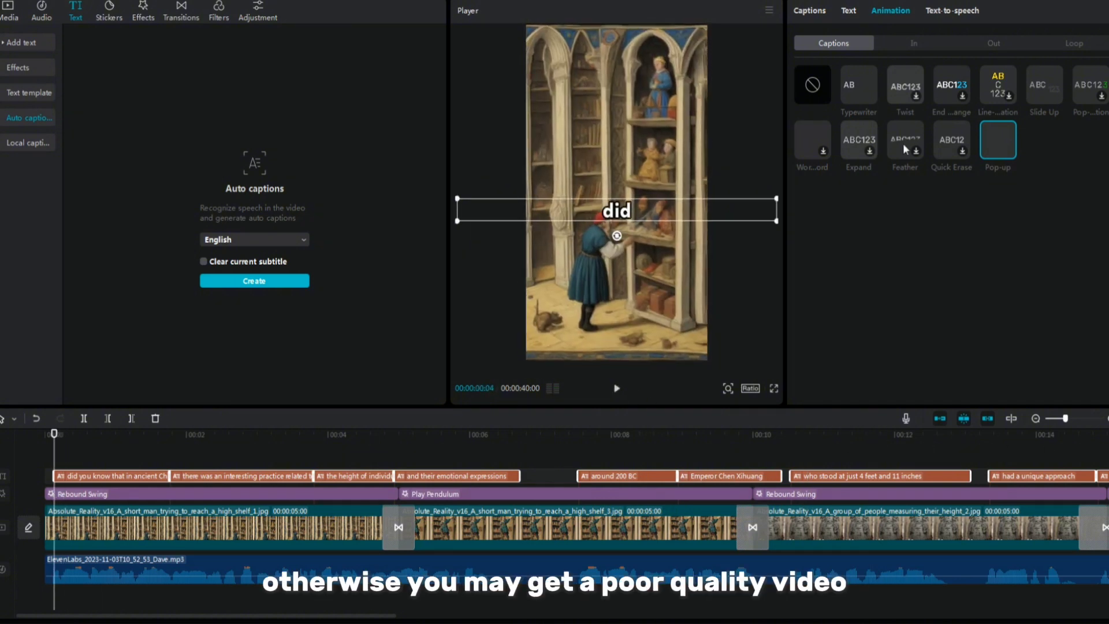
Step: Examine the captions' recognized text and their animation, bubble and text effect options
click(913, 43)
click(993, 44)
click(1073, 48)
click(833, 43)
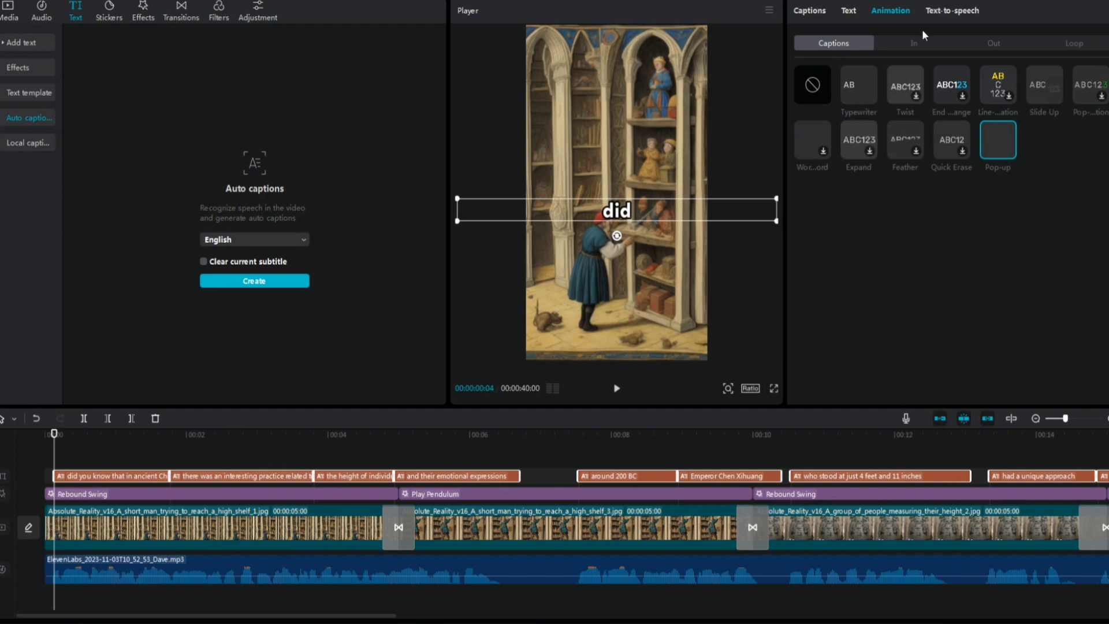
click(808, 10)
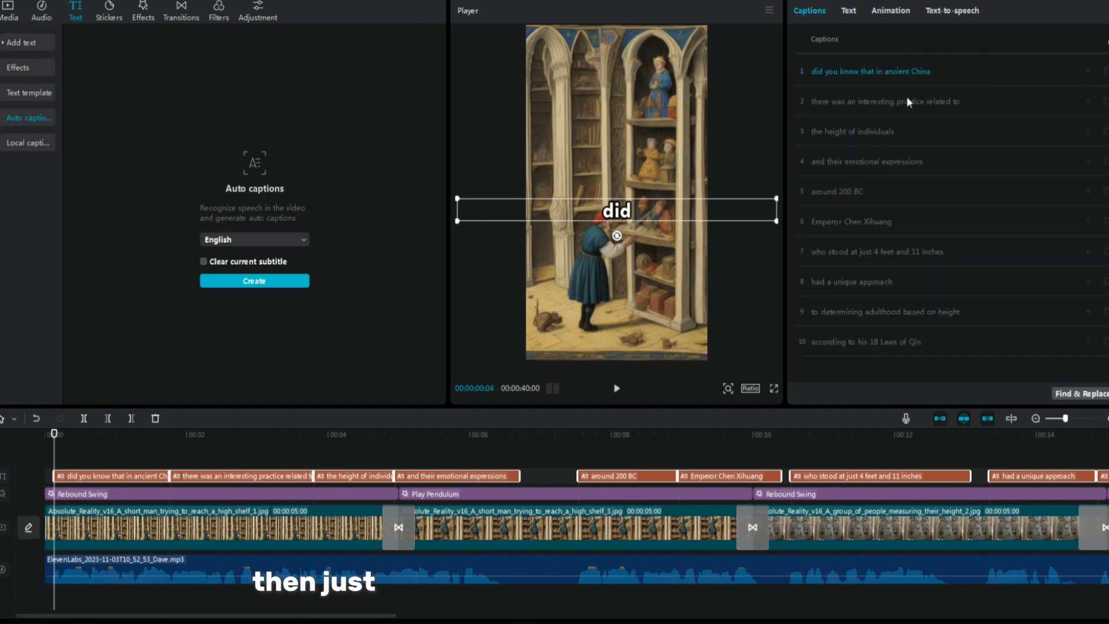
click(848, 11)
scroll(957, 144, down, 5)
click(953, 39)
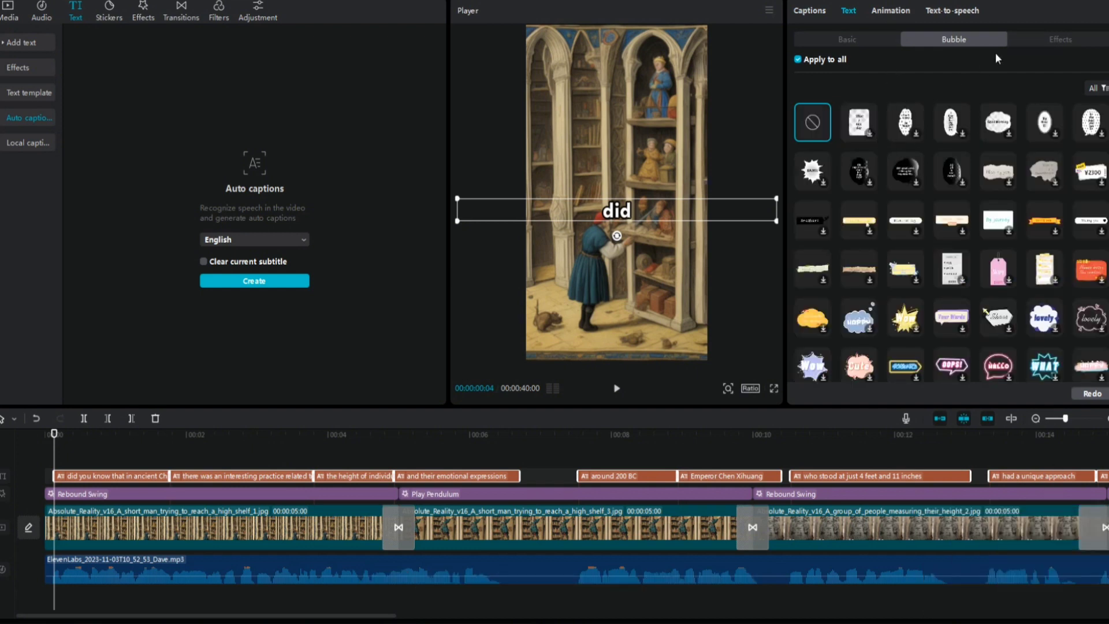
click(1061, 39)
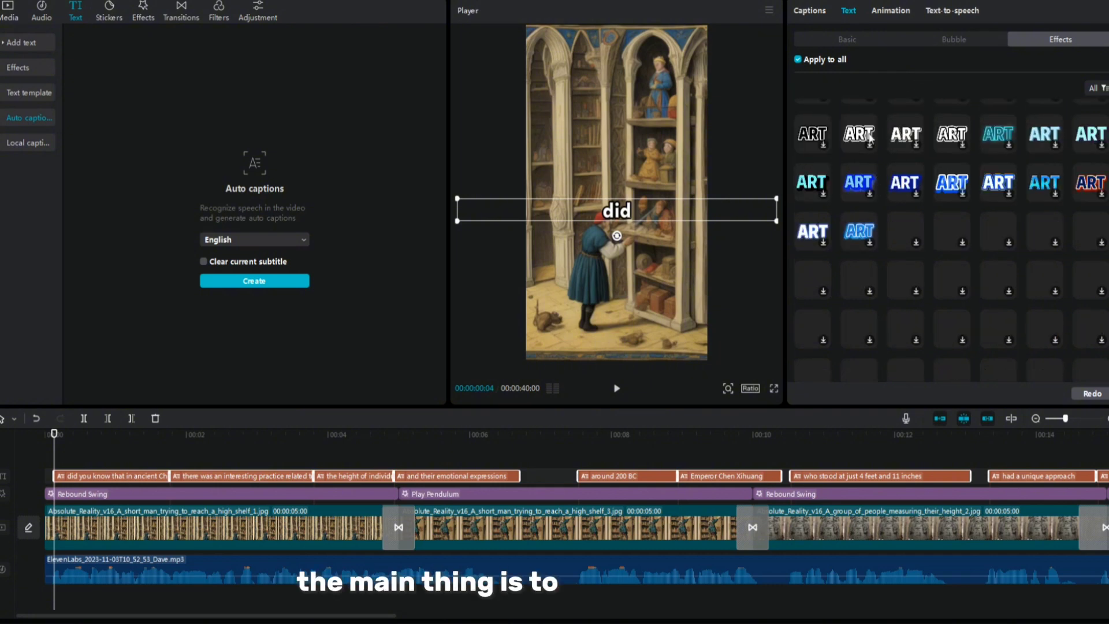
click(809, 11)
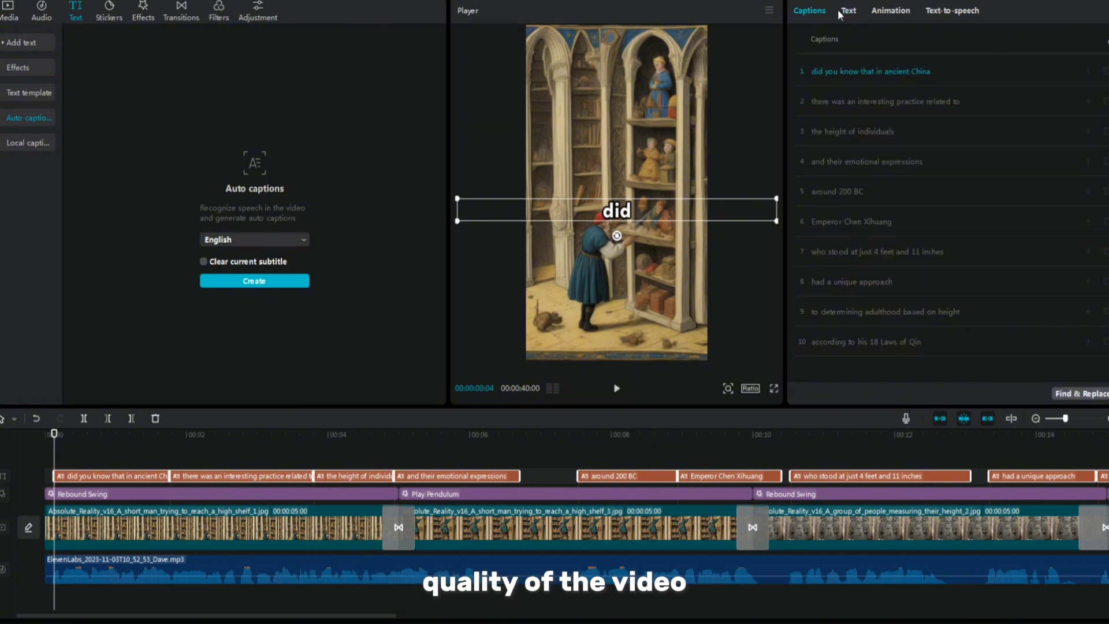
click(848, 10)
click(847, 39)
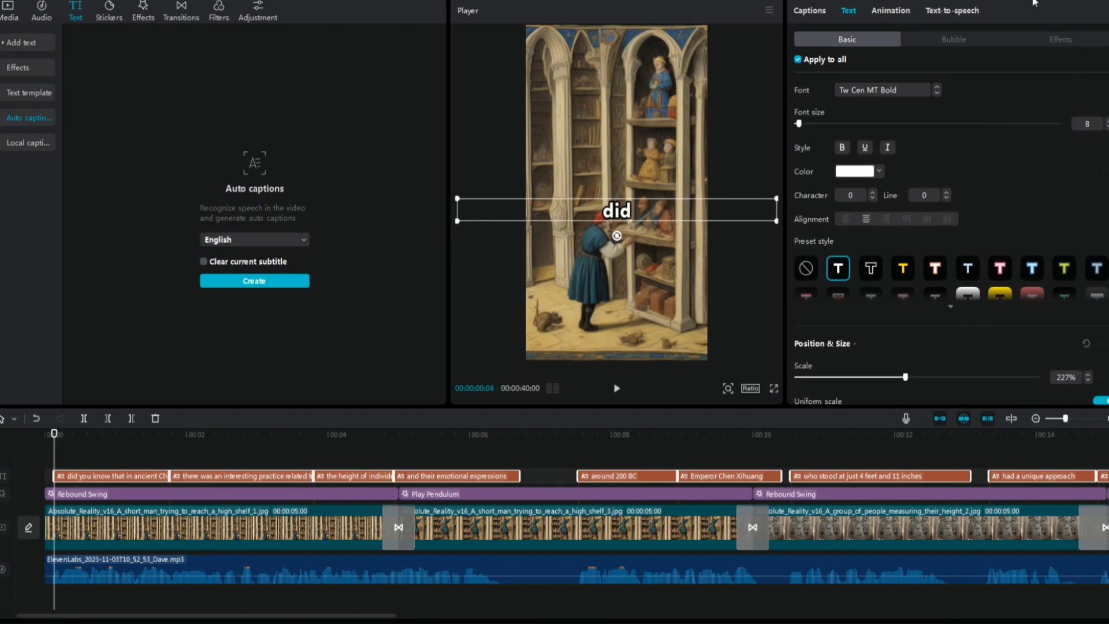
Step: Open the video export settings and clear the title
drag(87, 447, 1062, 448)
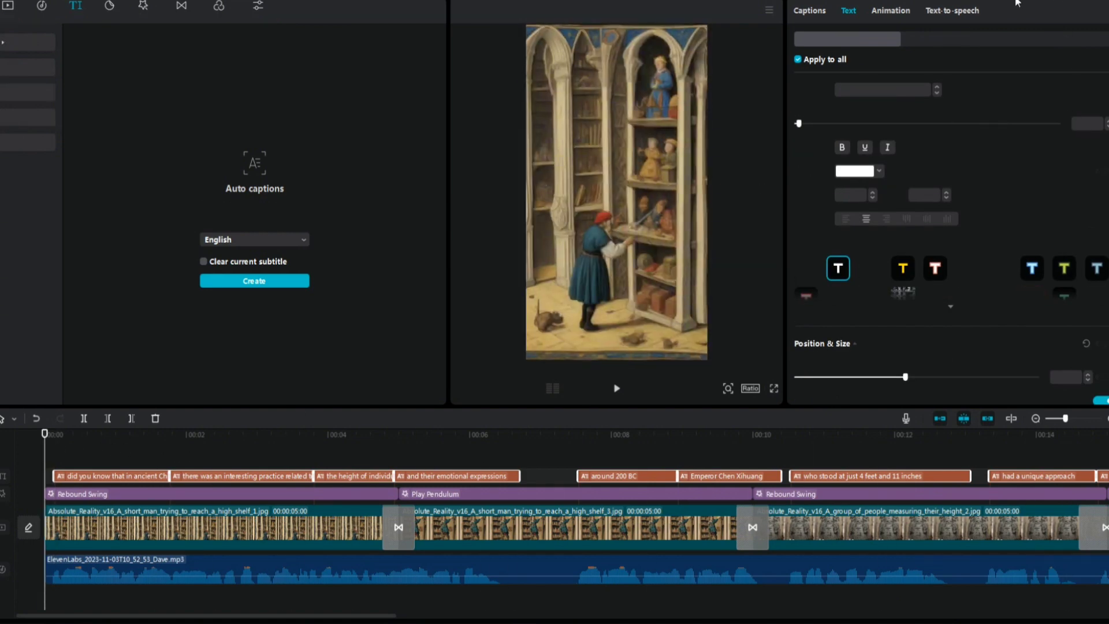
key(ctrl+e)
drag(680, 133, 599, 128)
key(BackSpace)
click(576, 350)
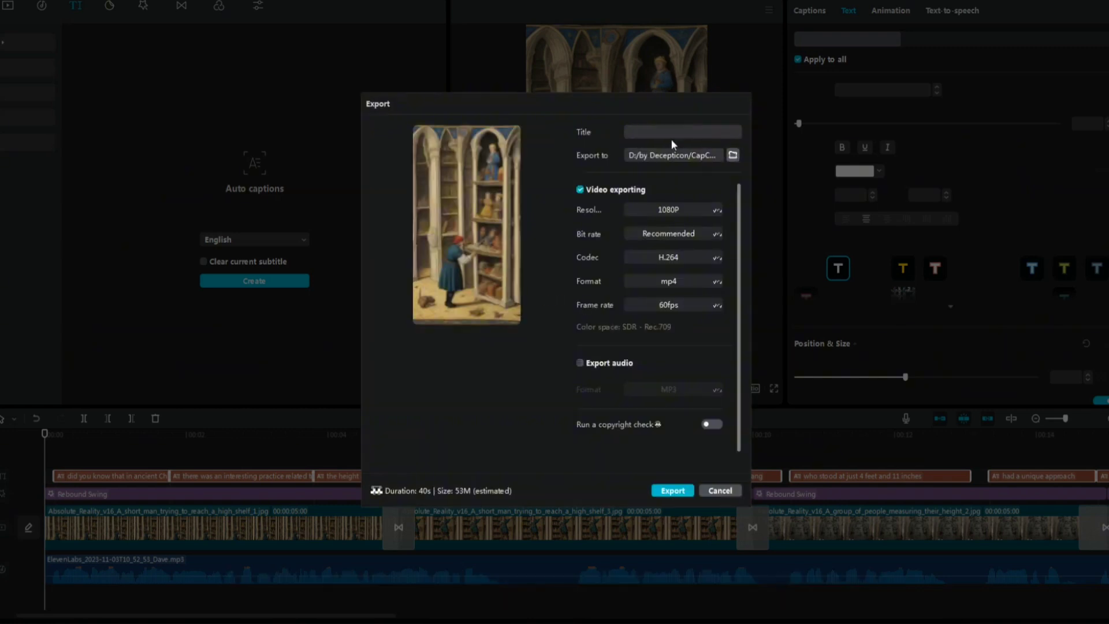